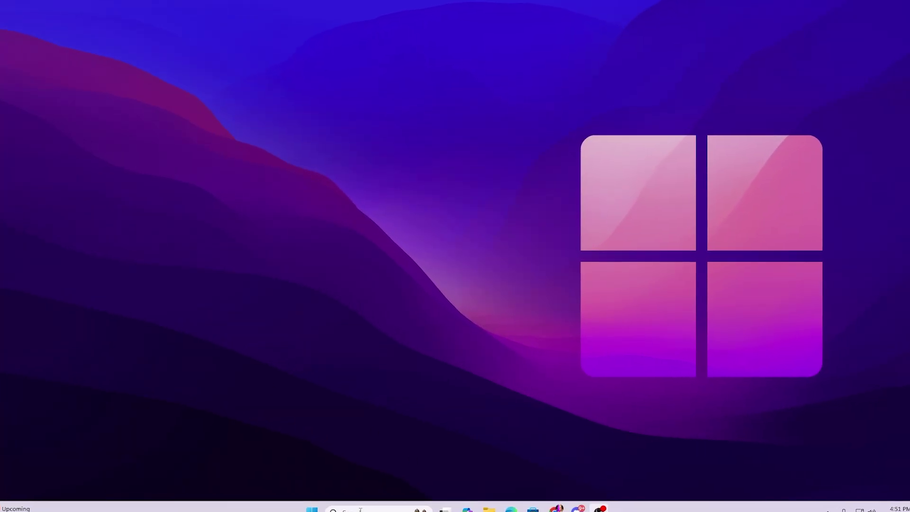
Open Performance Monitor and show the User Defined data collector sets
left_click(360, 510)
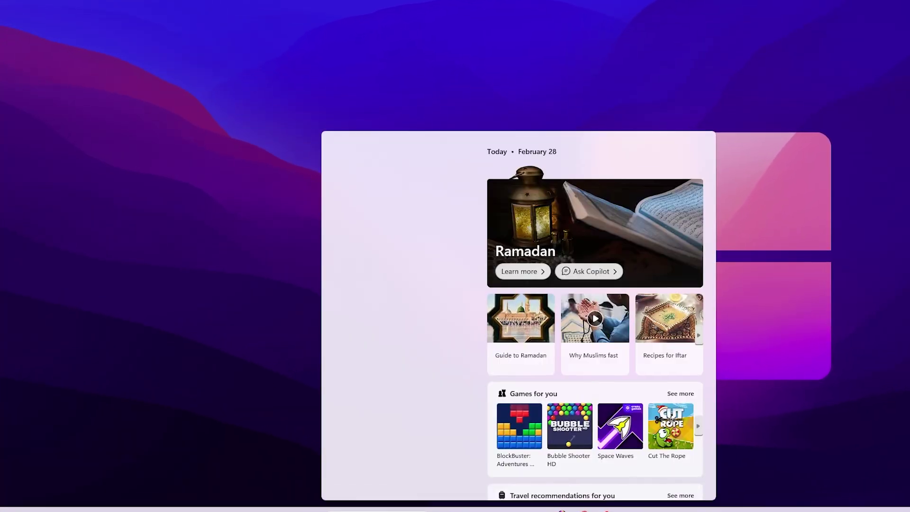
type("perf")
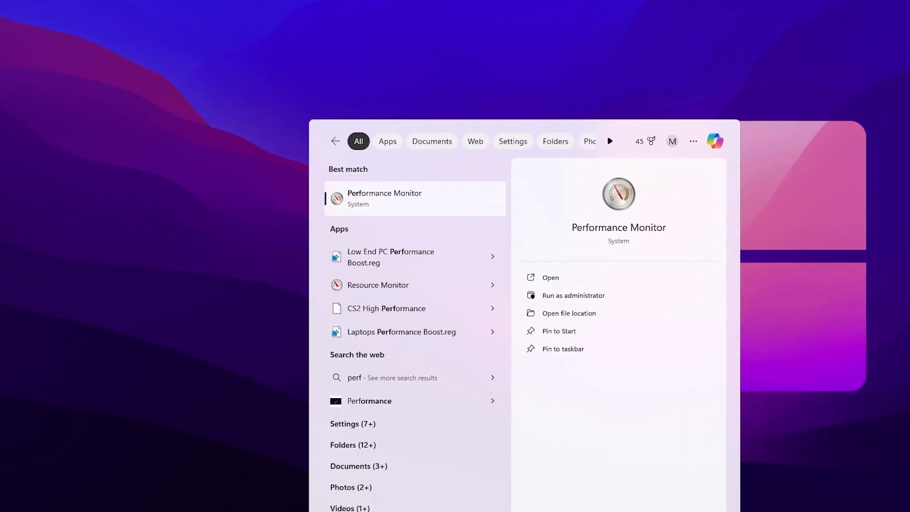
key("Return")
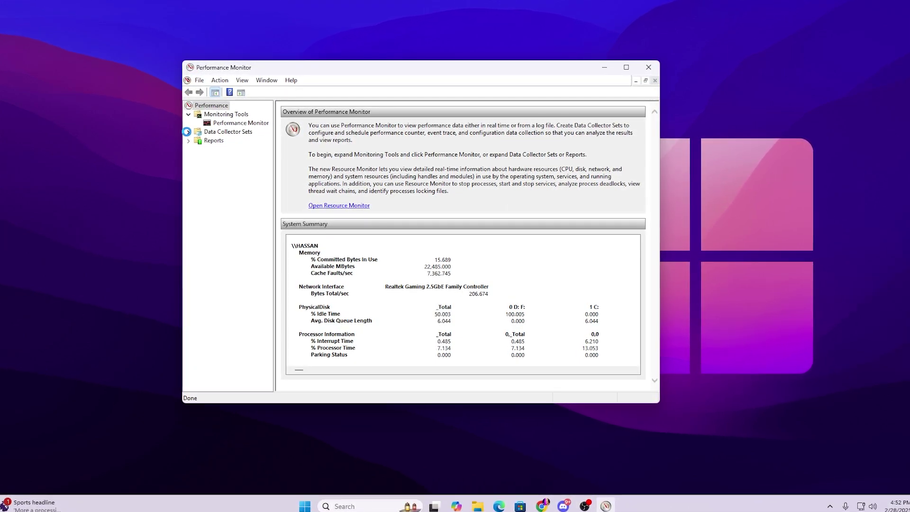
left_click(186, 132)
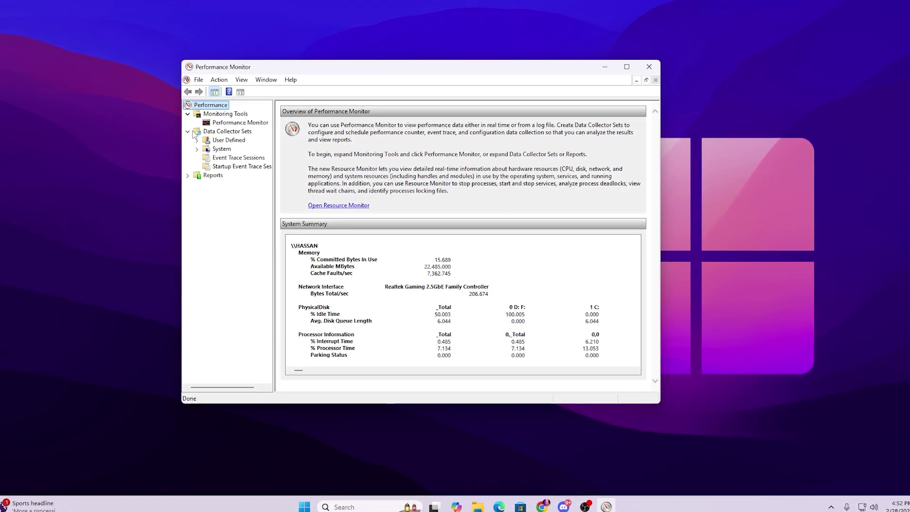
left_click(221, 138)
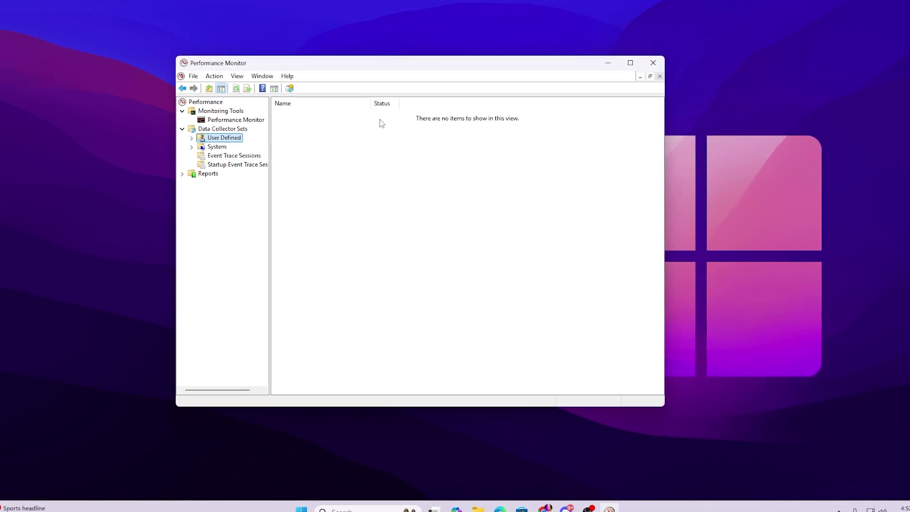
Start a manually created data collector set named "FPS Boost" that logs performance counter data
right_click(326, 135)
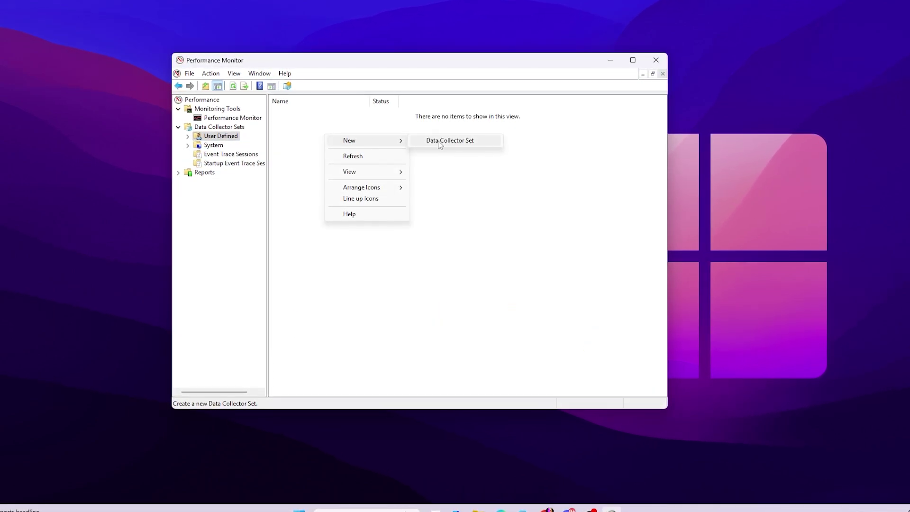
left_click(443, 140)
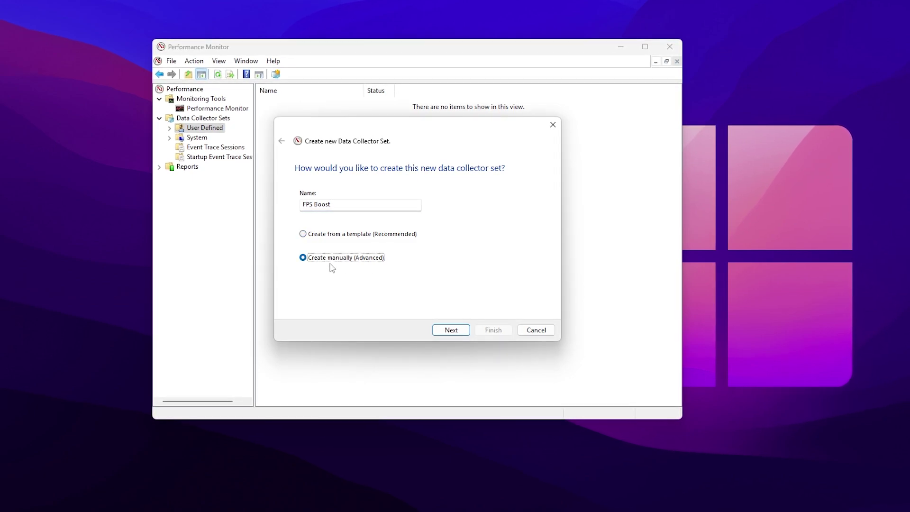
left_click(453, 331)
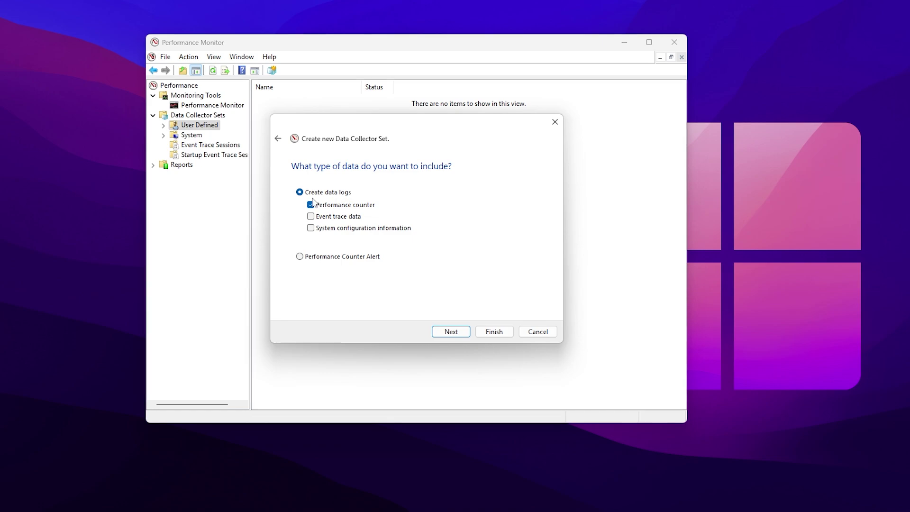
left_click(450, 334)
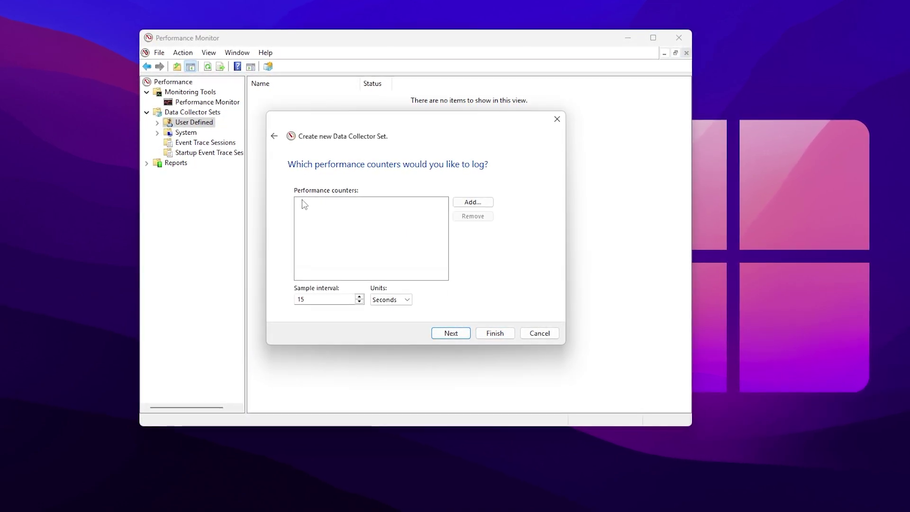
Add the Processor counters for instance 15 to the set's logged performance counters
left_click(473, 203)
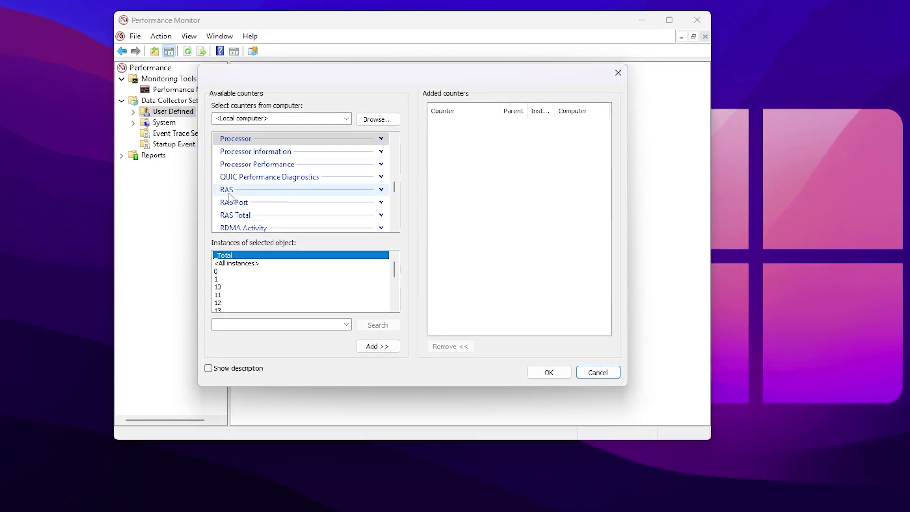
left_click(259, 139)
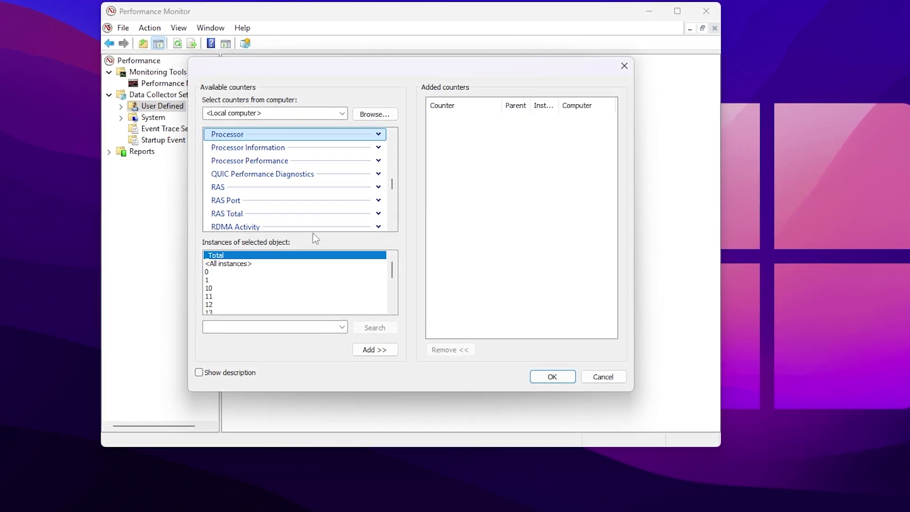
scroll(288, 281, "down", 2)
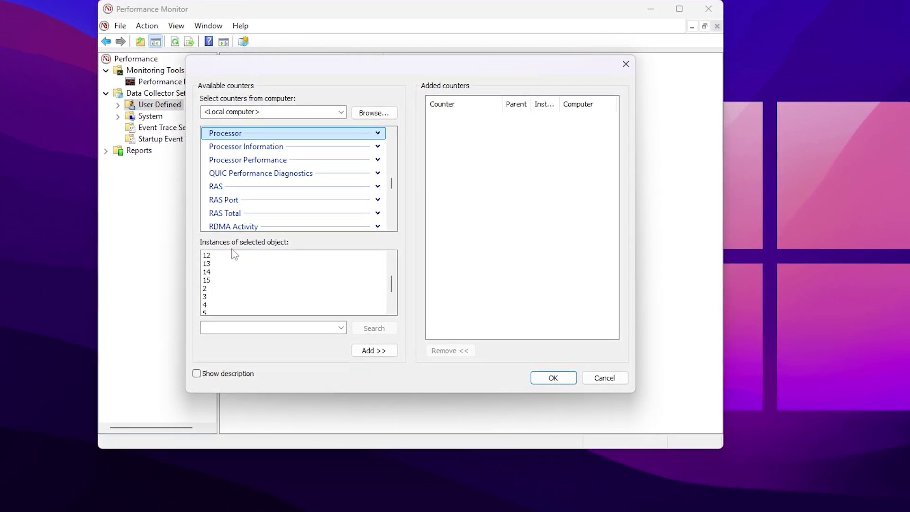
left_click(240, 281)
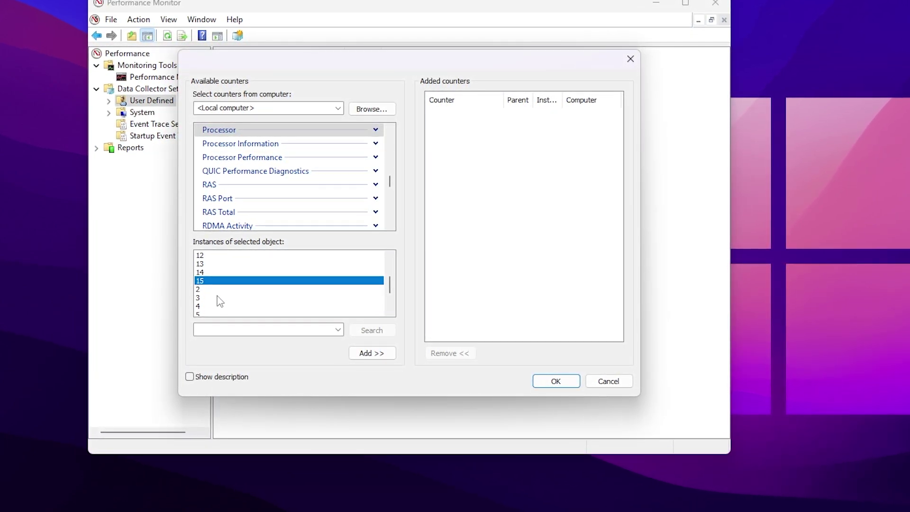
left_click(369, 355)
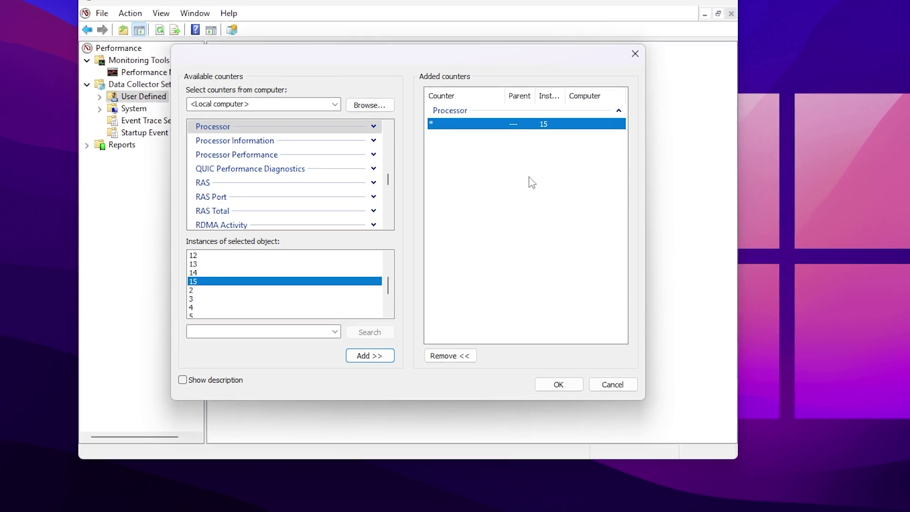
Add the Process counters for the _Total instance and finish creating the data collector set
scroll(274, 194, "up", 1)
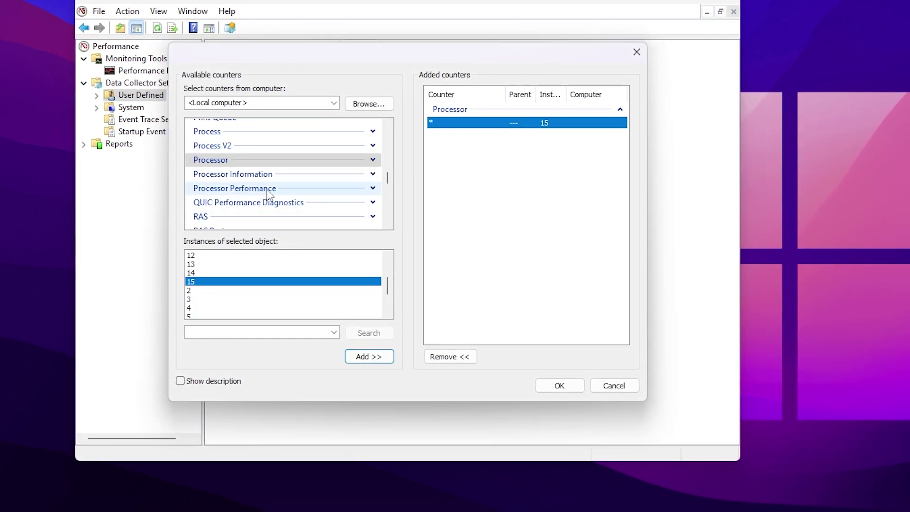
left_click(205, 132)
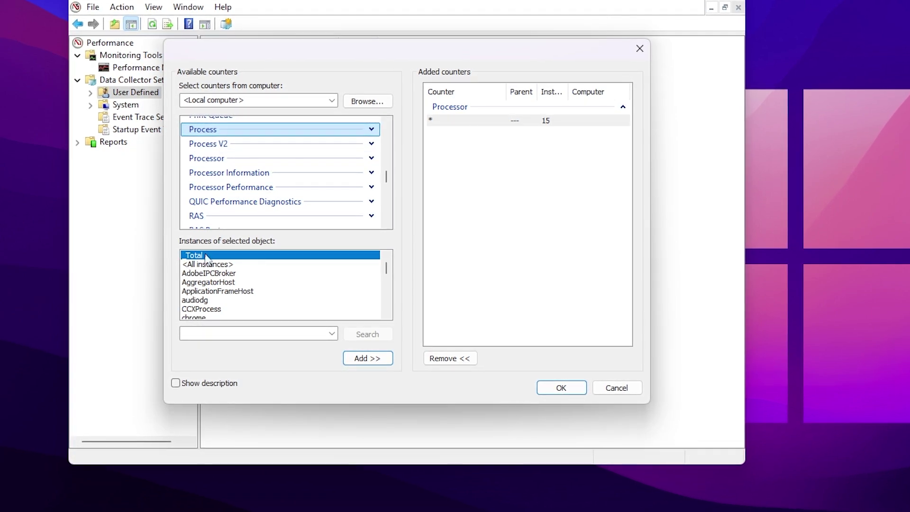
left_click(369, 359)
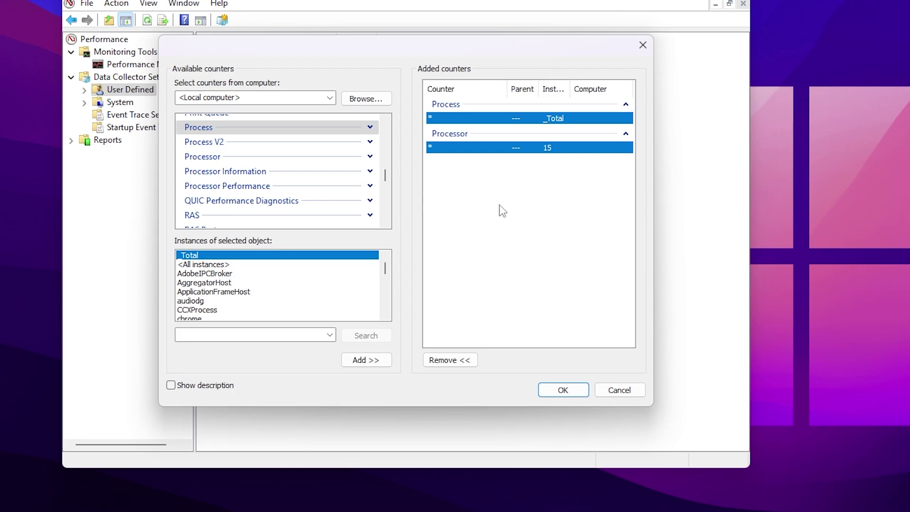
left_click(554, 392)
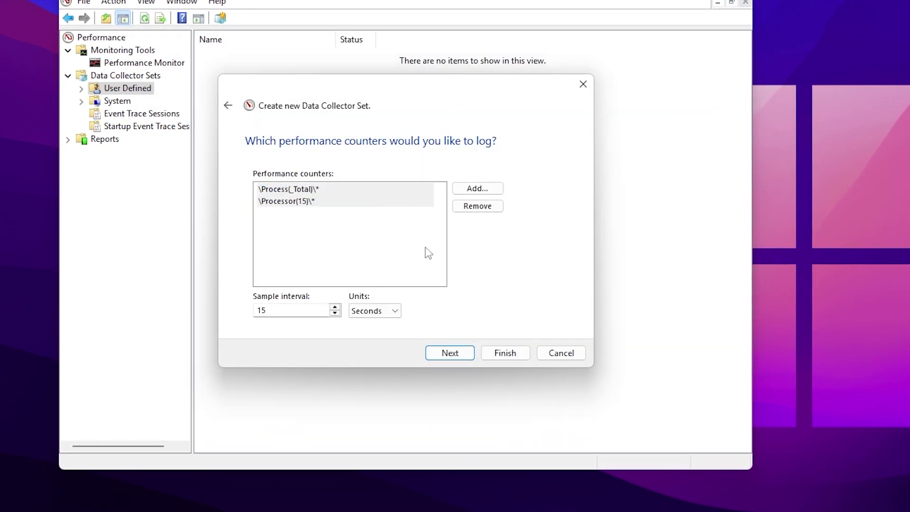
left_click(504, 353)
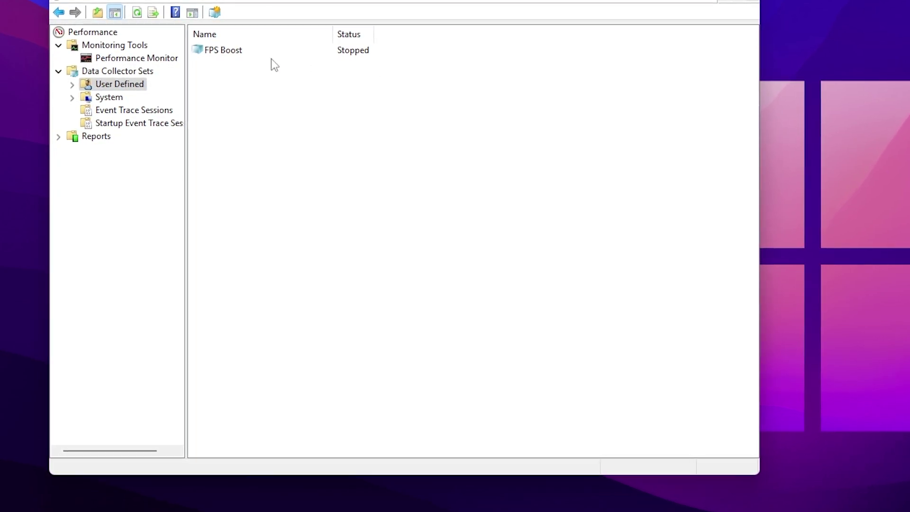
Start the FPS Boost data collector set
right_click(229, 50)
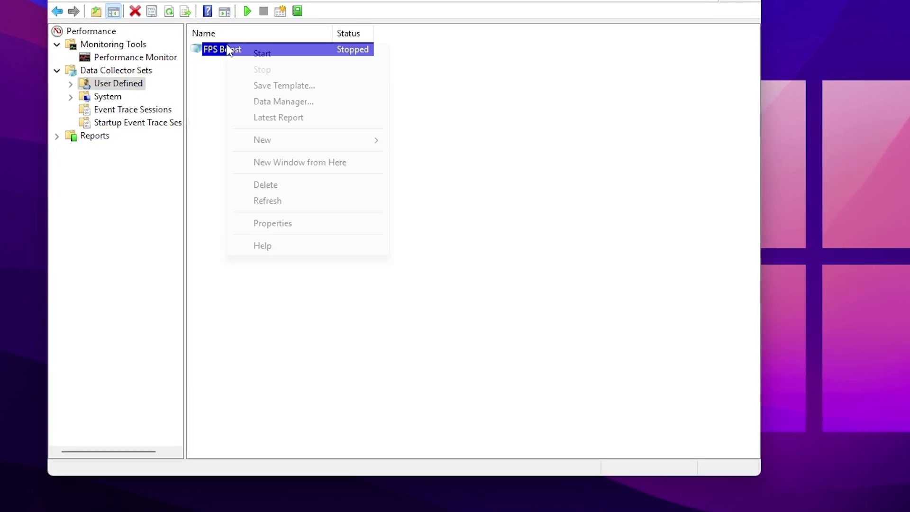
left_click(271, 51)
key("Return")
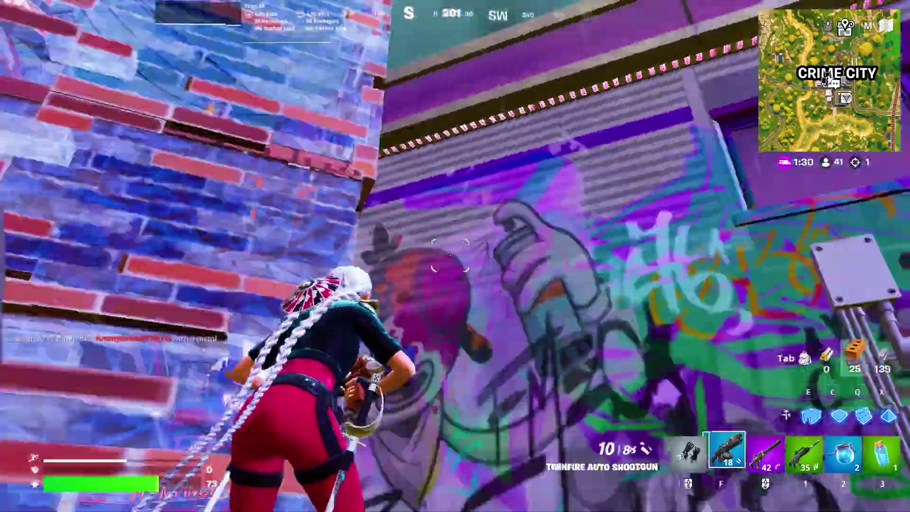
key("q")
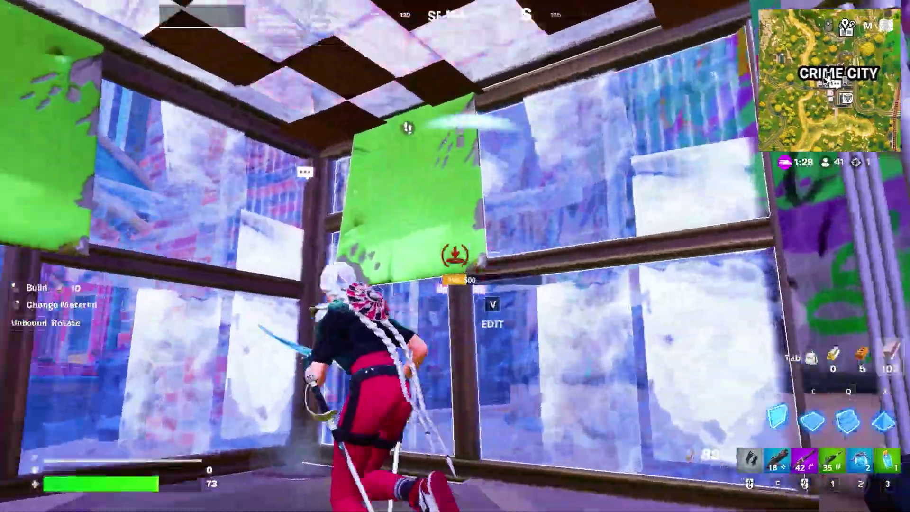
key("f")
key("r")
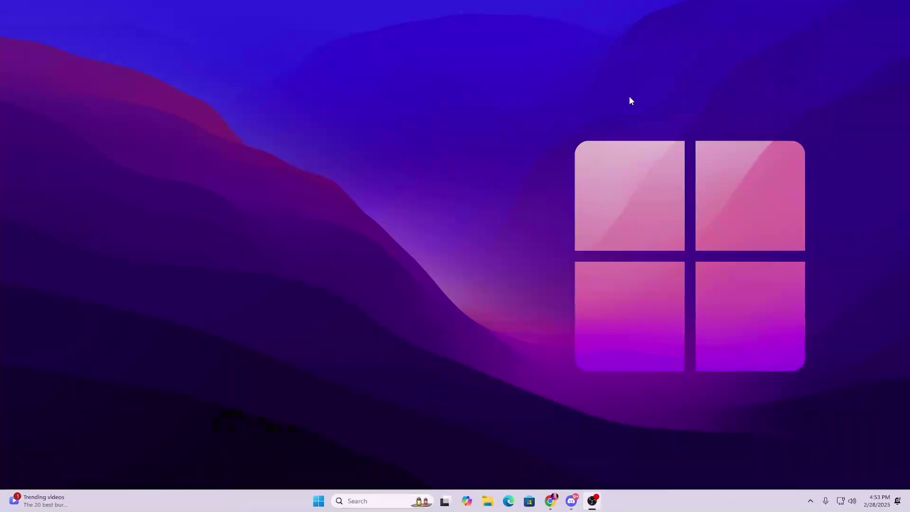
Open the Windows power plan options and select the High performance plan
left_click(318, 501)
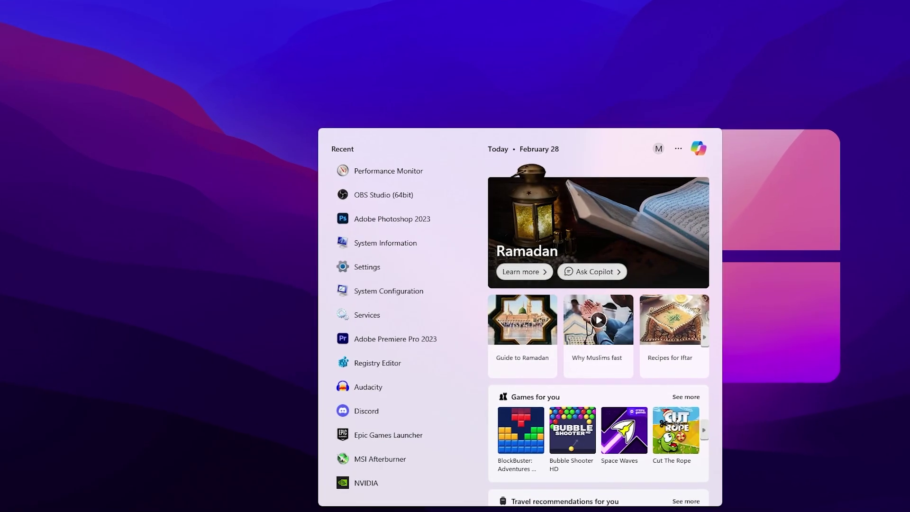
type("power")
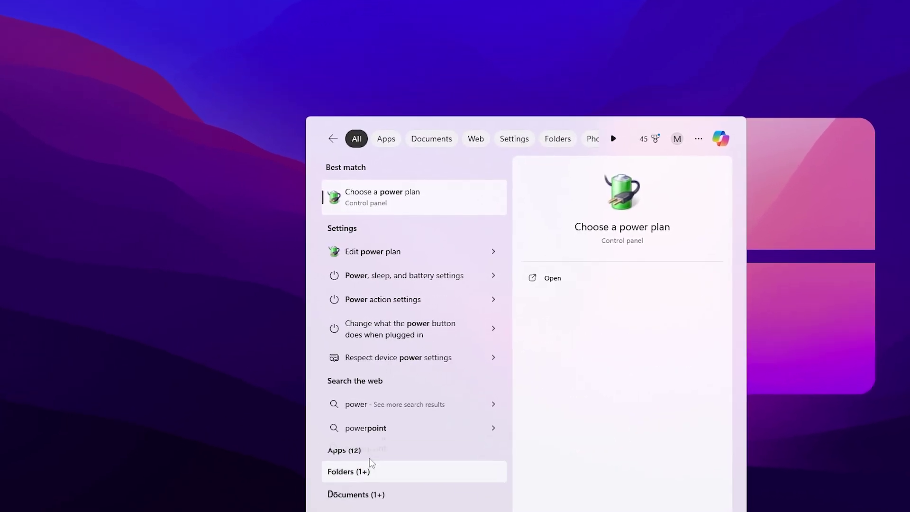
left_click(377, 197)
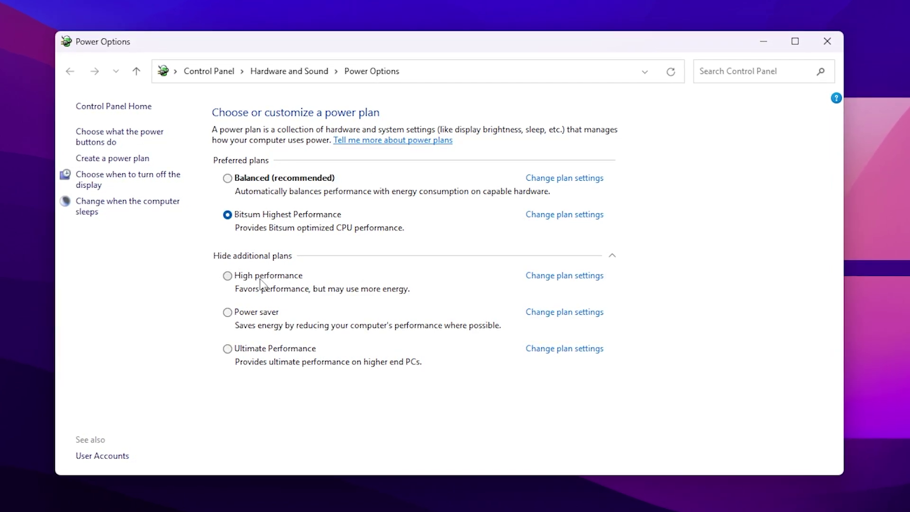
left_click(279, 277)
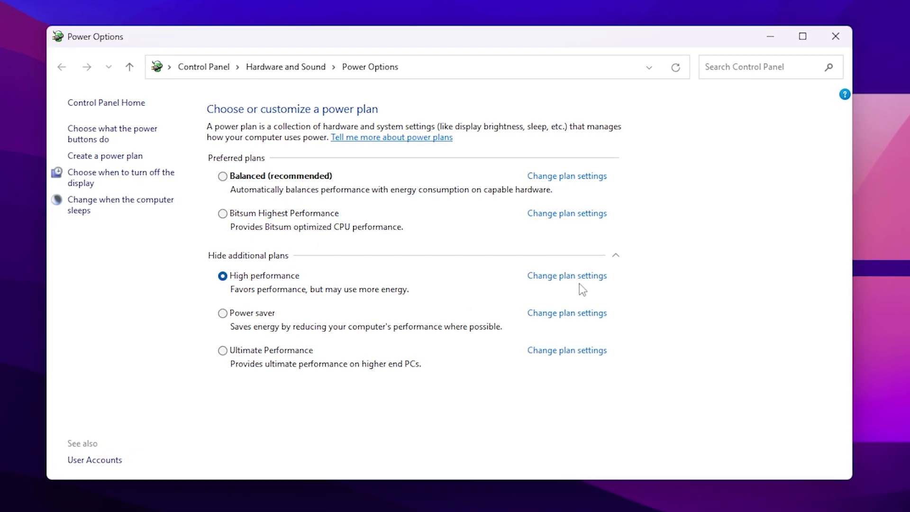
Open the High performance plan's advanced settings and set the hard disk turn-off time to 0 minutes
left_click(566, 276)
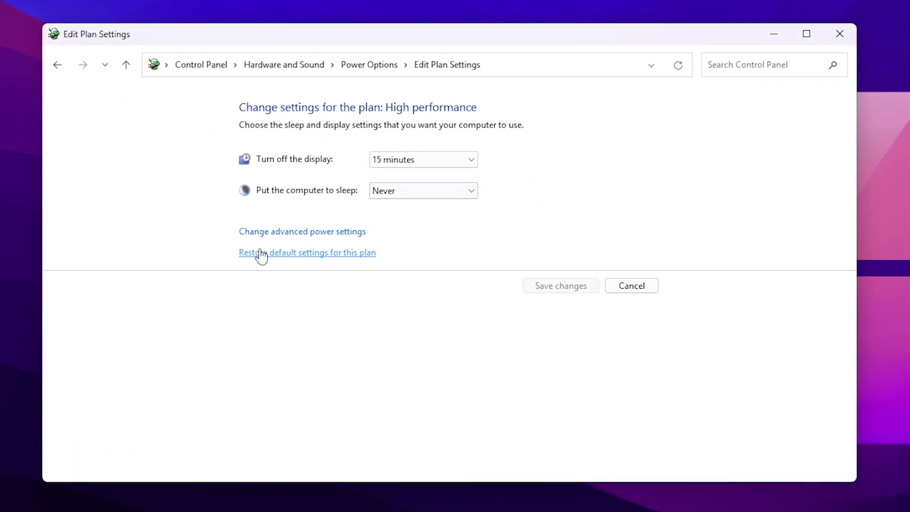
left_click(275, 232)
left_click_drag(12, 16, 384, 92)
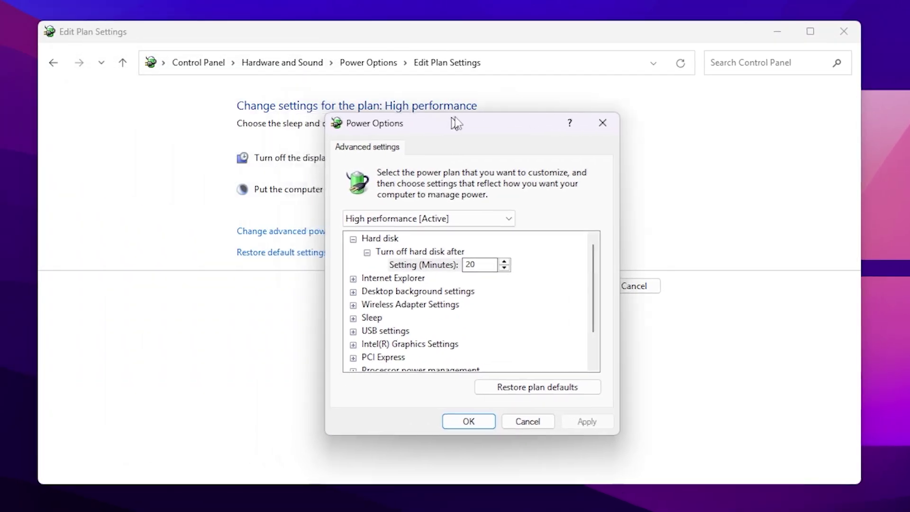
left_click(389, 237)
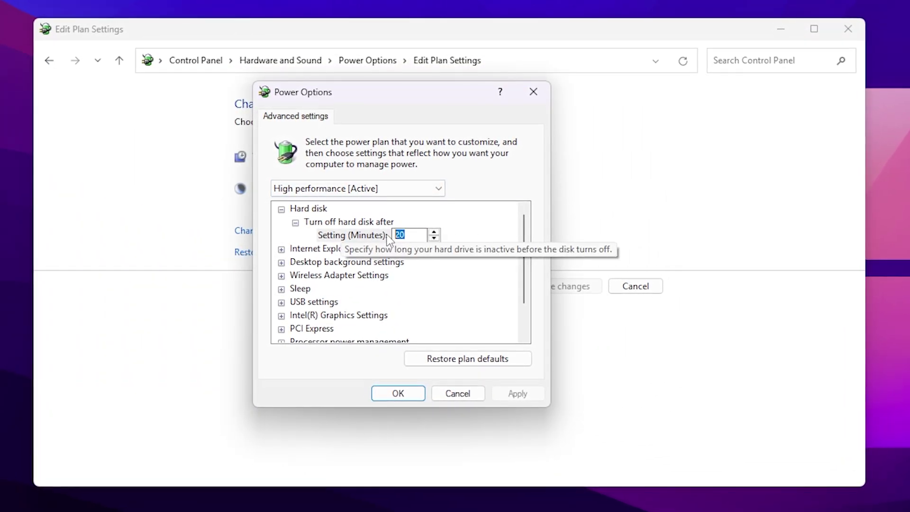
type("0")
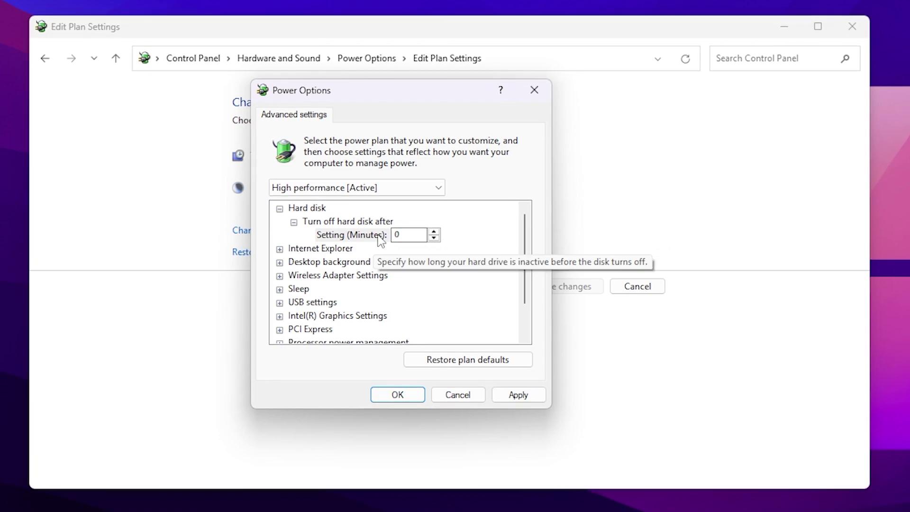
Set the minimum and maximum processor state to 100% under Processor power management and apply the plan changes
scroll(443, 275, "down", 1)
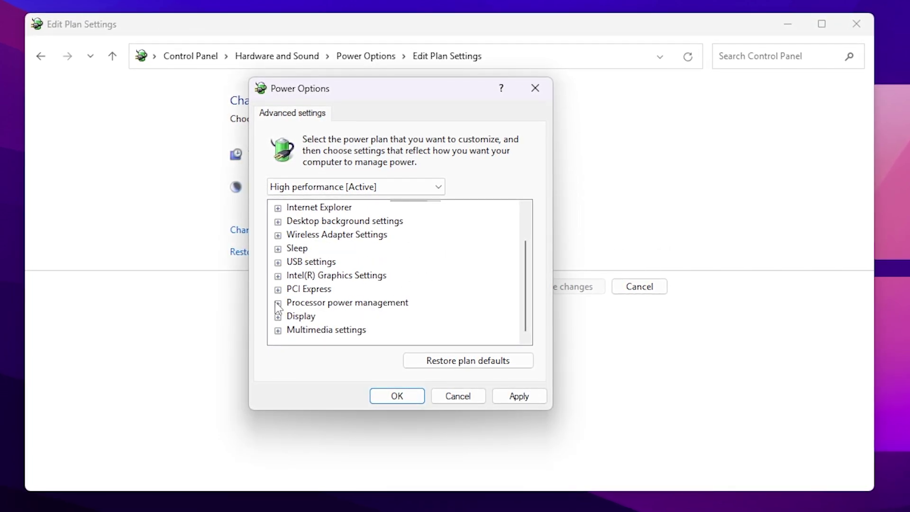
left_click(278, 302)
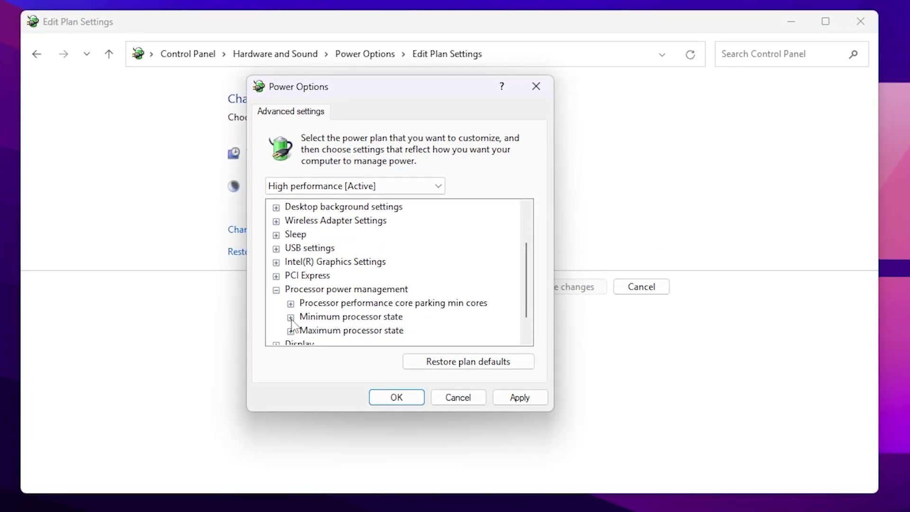
left_click(290, 317)
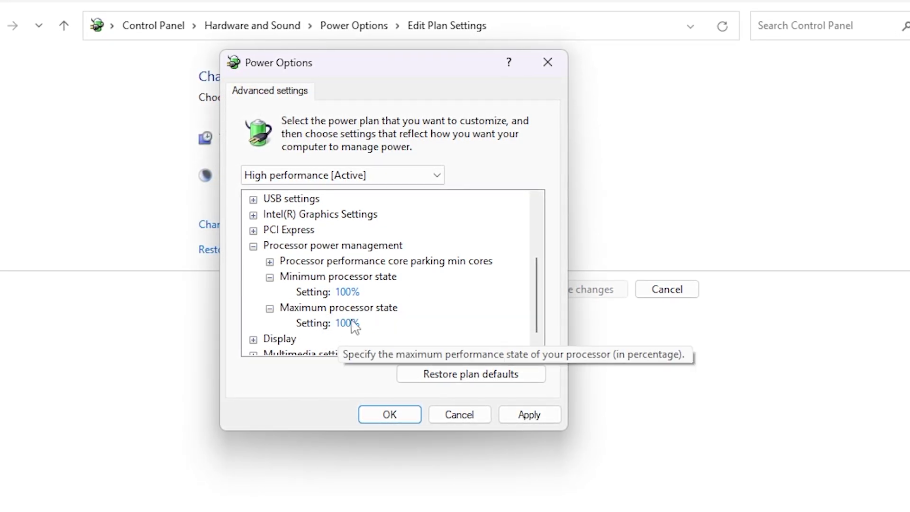
left_click(528, 419)
left_click(412, 420)
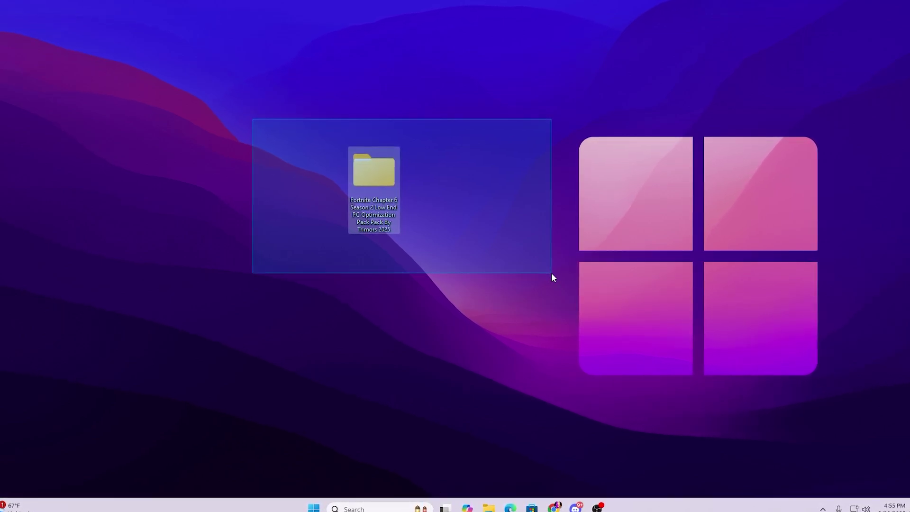
Open the Fortnite Chapter 6 Season 2 optimization pack folder on the desktop and its "1 - Fortnite Priority" subfolder
left_click_drag(552, 277, 533, 266)
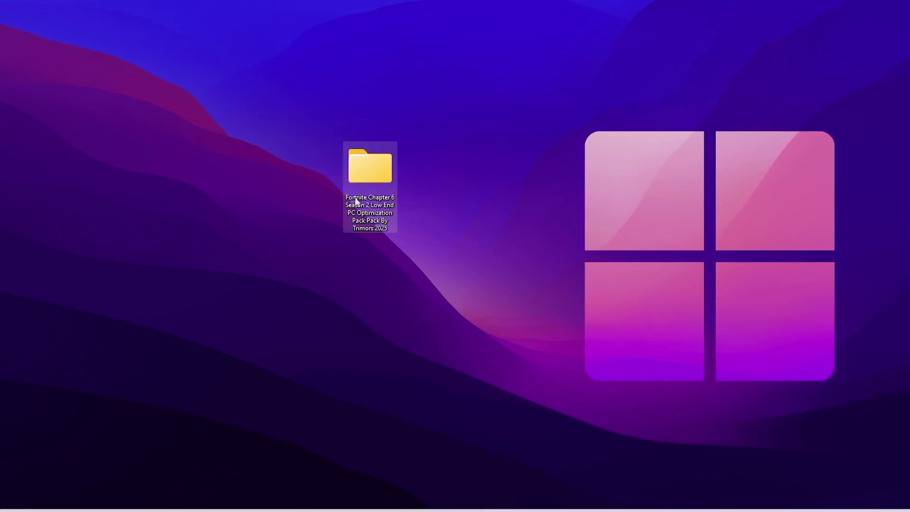
double_click(379, 166)
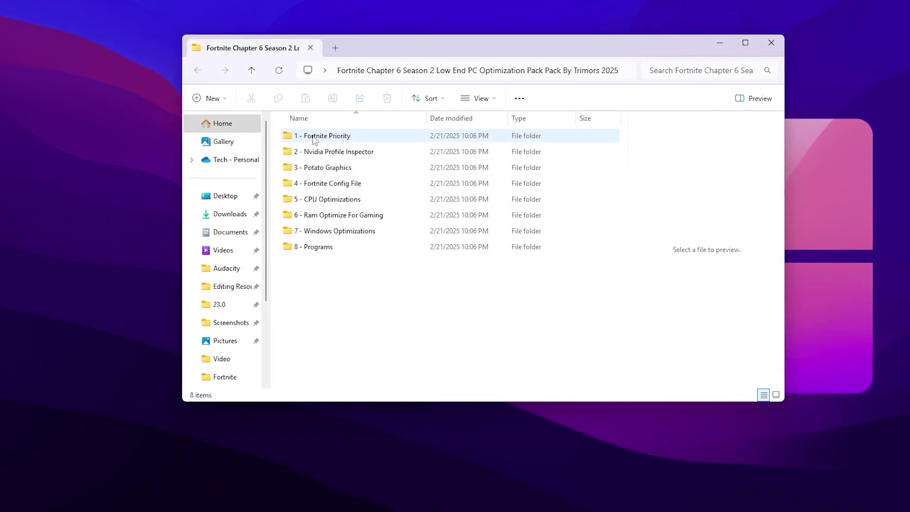
double_click(352, 136)
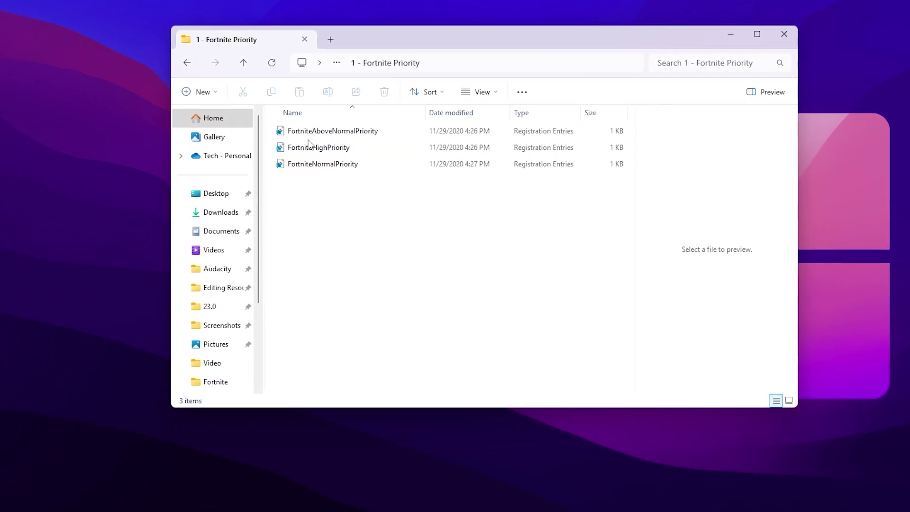
left_click_drag(385, 190, 283, 129)
left_click(327, 180)
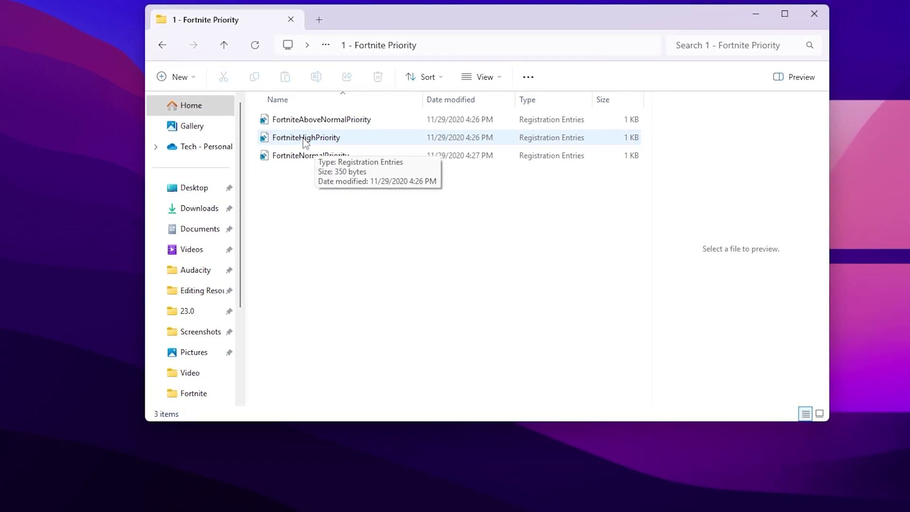
Merge the FortniteAboveNormalPriority file into the registry and allow the change
left_click(315, 116)
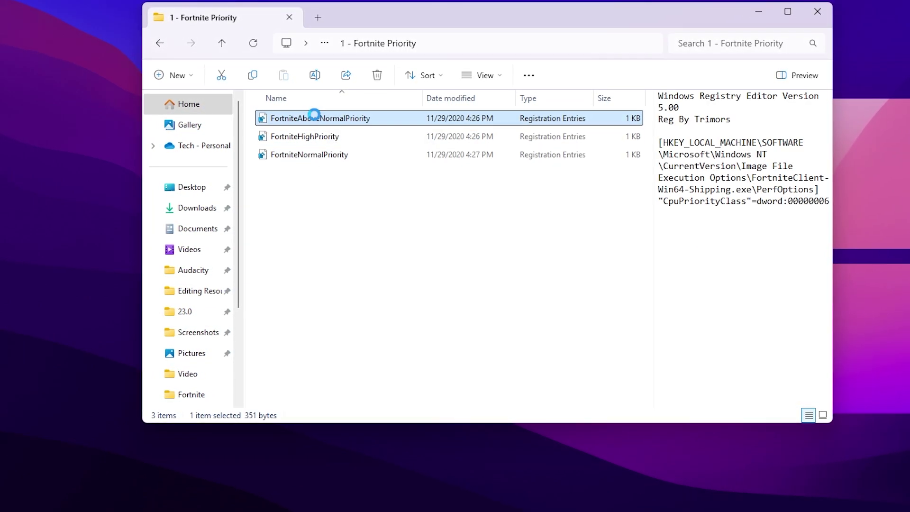
left_click(422, 351)
left_click(546, 270)
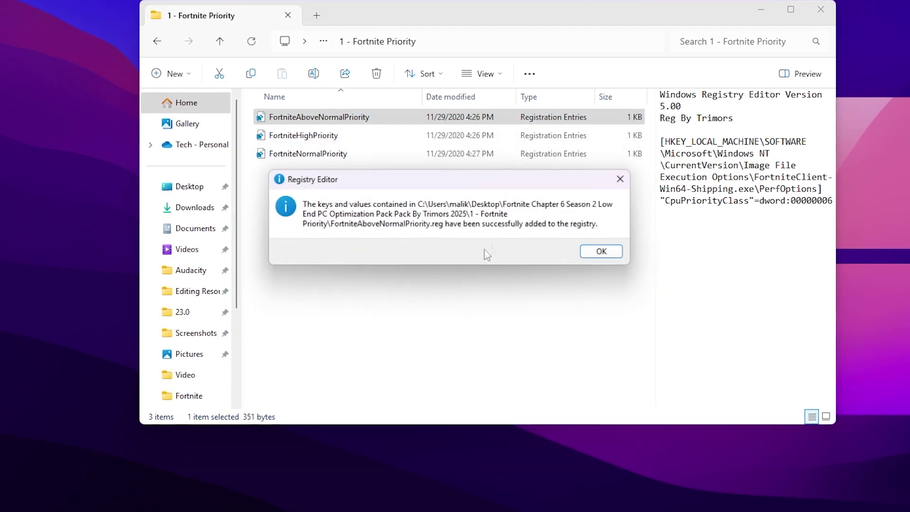
key("Return")
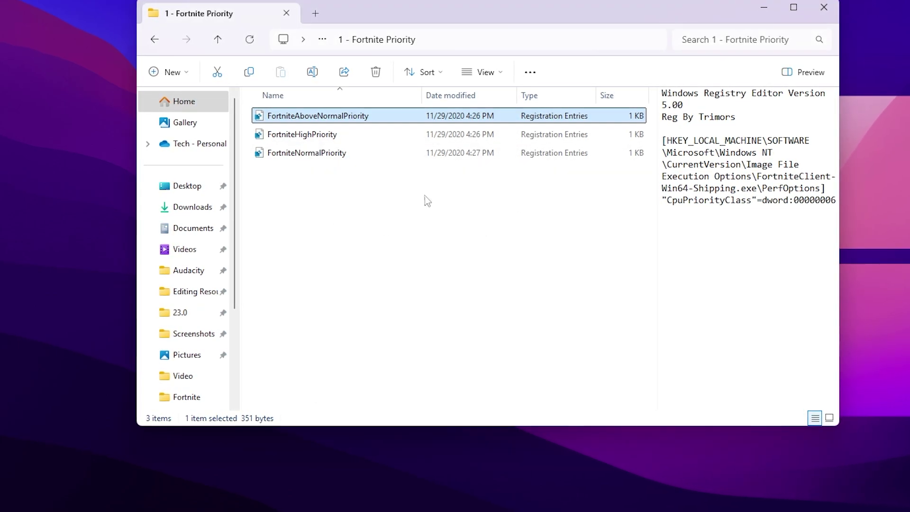
Return to the optimization pack's main folder and open the "4 - Fortnite Config File" folder
key("alt+Left")
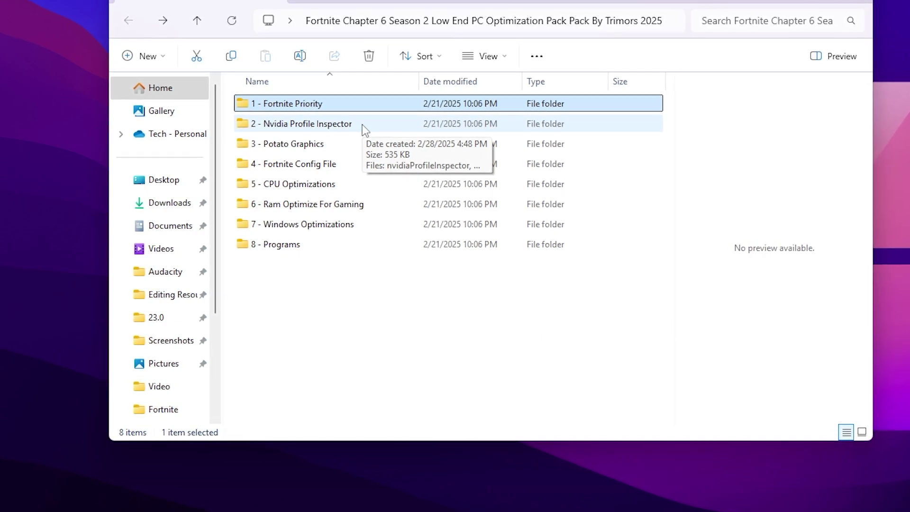
left_click(310, 127)
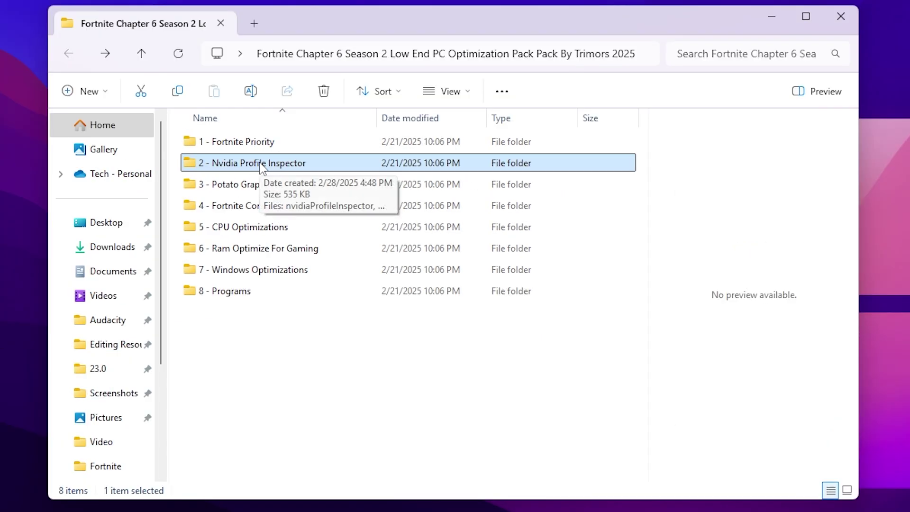
double_click(253, 207)
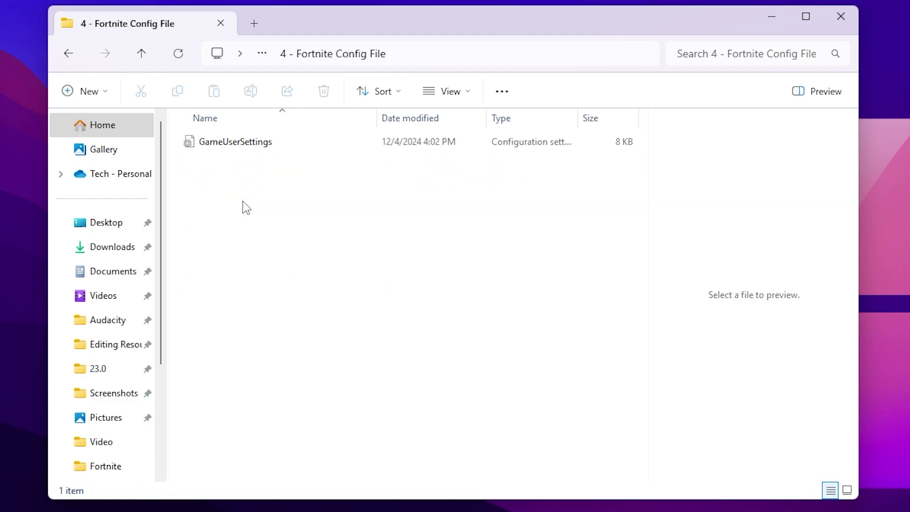
Examine the ResolutionSizeX and ResolutionSizeY lines of the GameUserSettings file in Notepad, and close the file
right_click(235, 142)
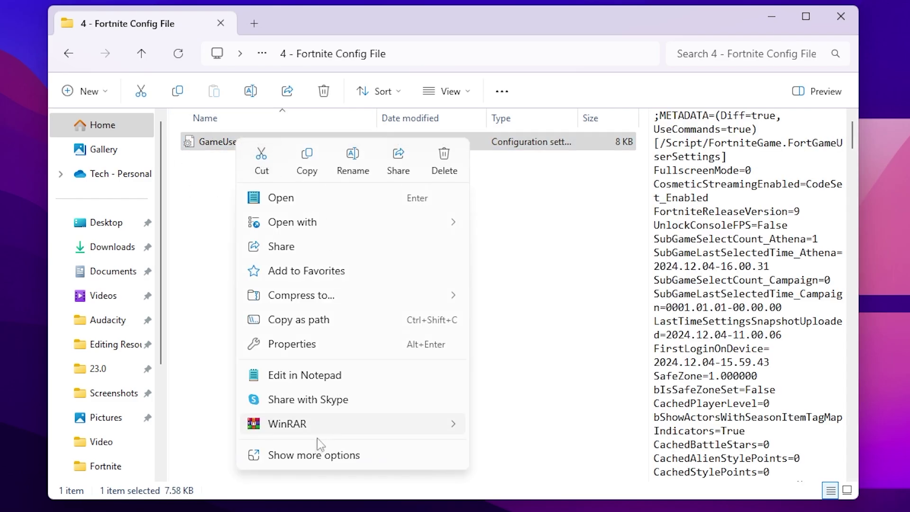
left_click(303, 454)
left_click(284, 167)
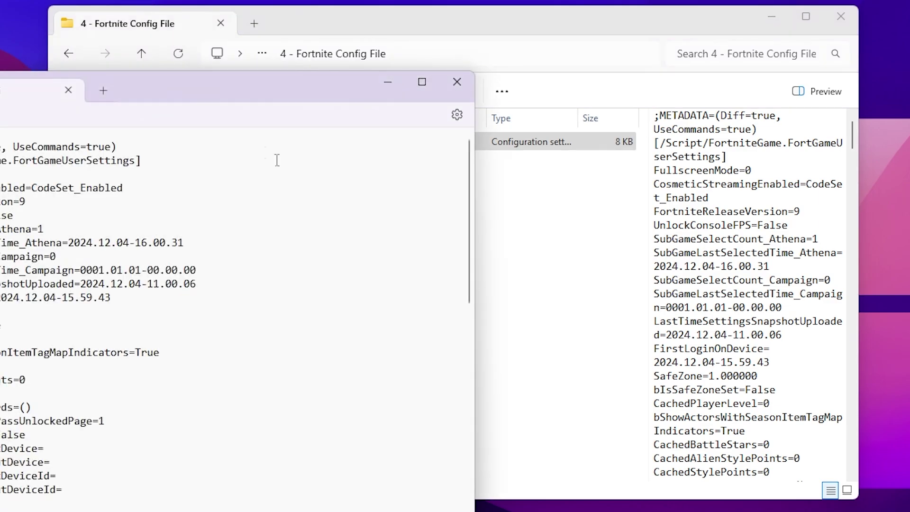
left_click_drag(188, 83, 393, 9)
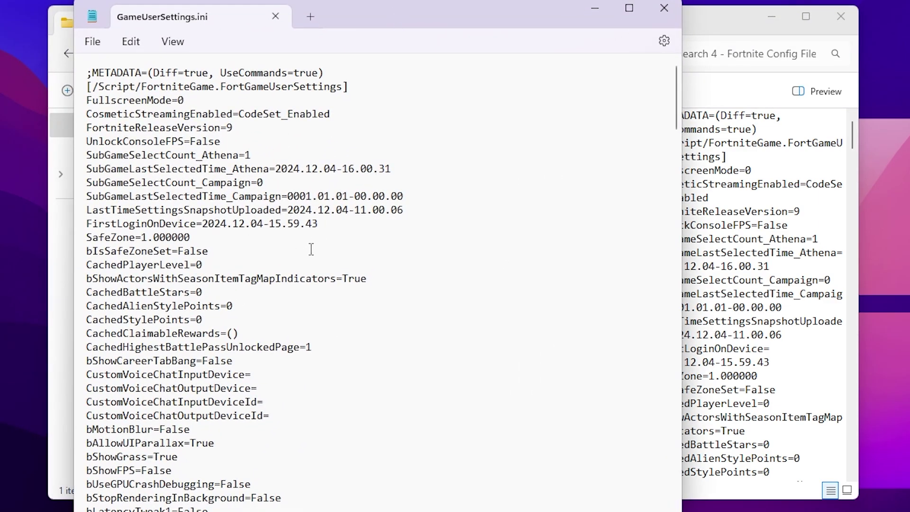
scroll(310, 249, "down", 18)
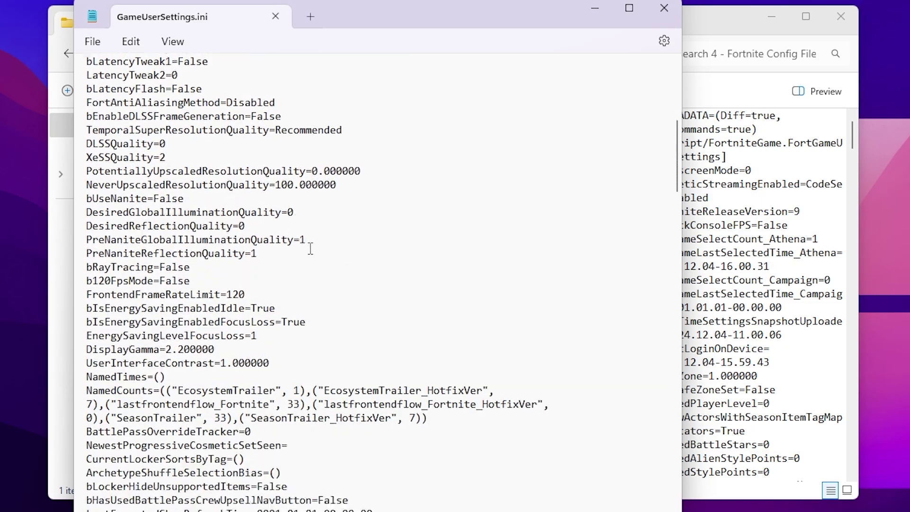
scroll(311, 250, "down", 20)
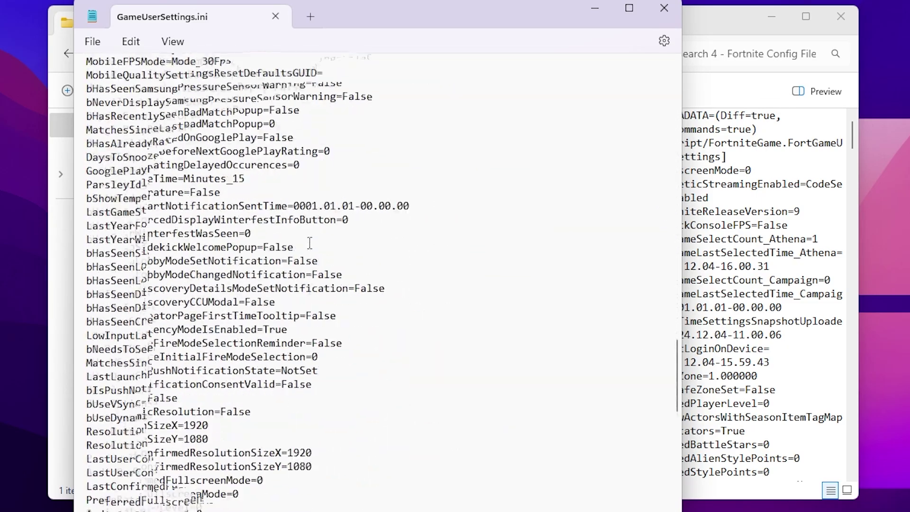
scroll(309, 249, "down", 2)
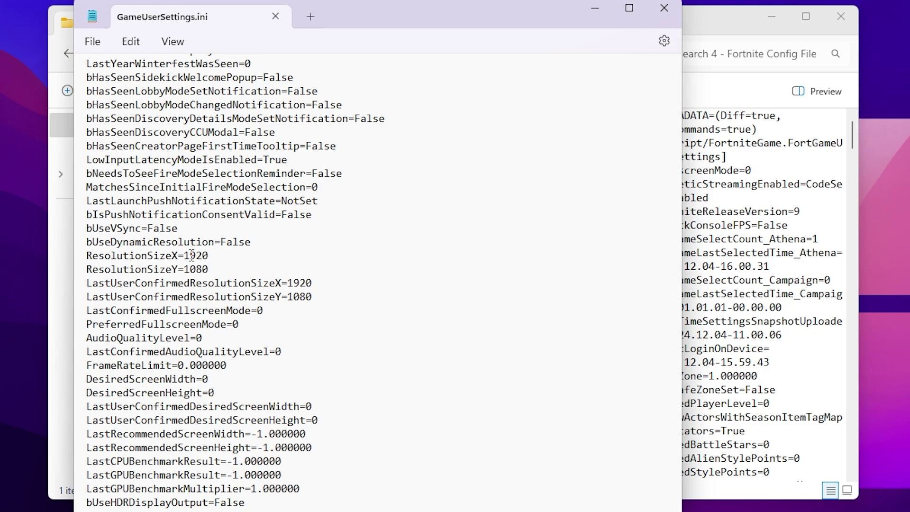
left_click_drag(207, 257, 236, 260)
left_click(663, 9)
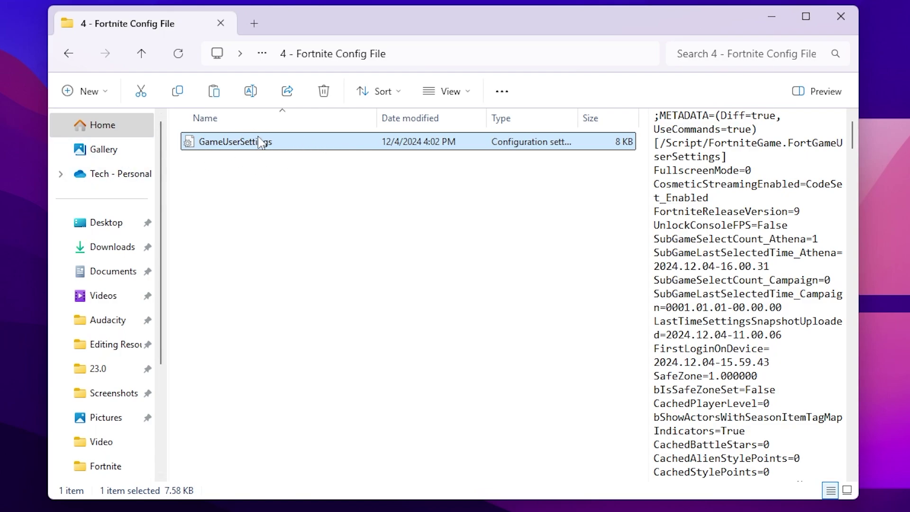
Open the local application data folder by running %localappdata%
key("super+r")
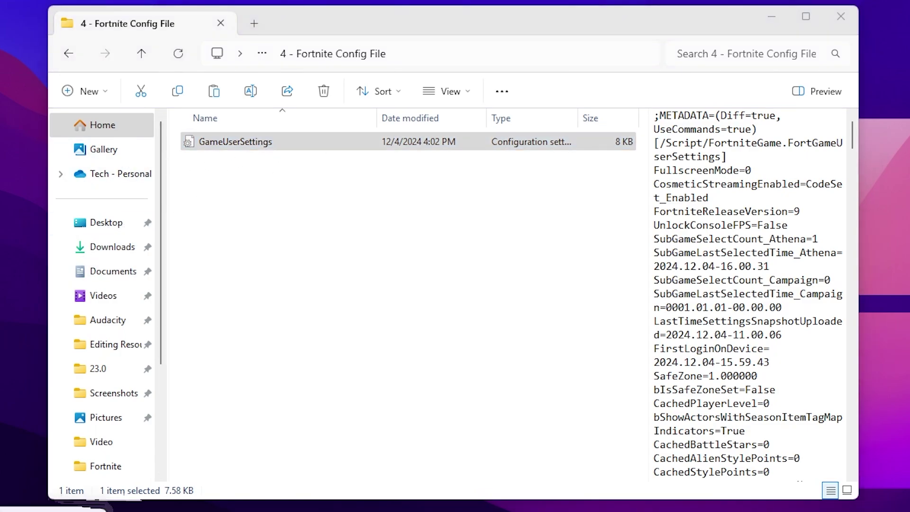
left_click_drag(439, 189, 395, 188)
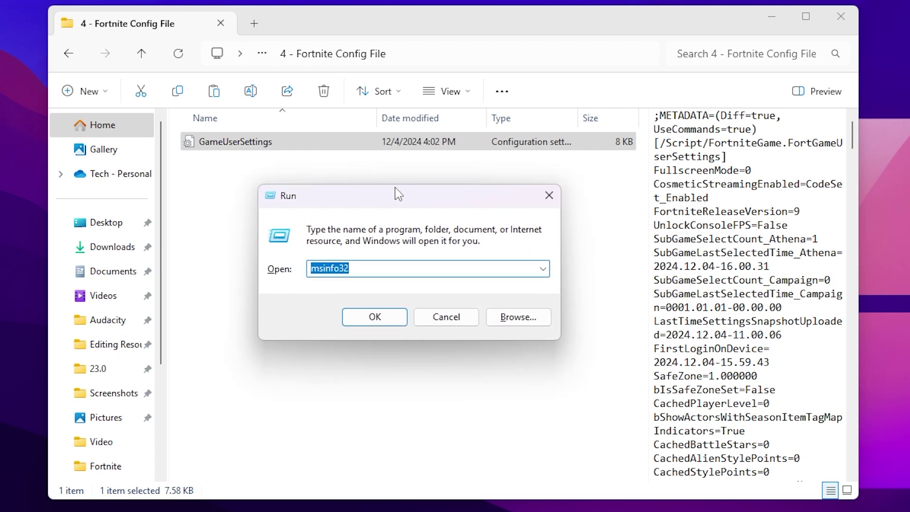
type("%")
key("Down")
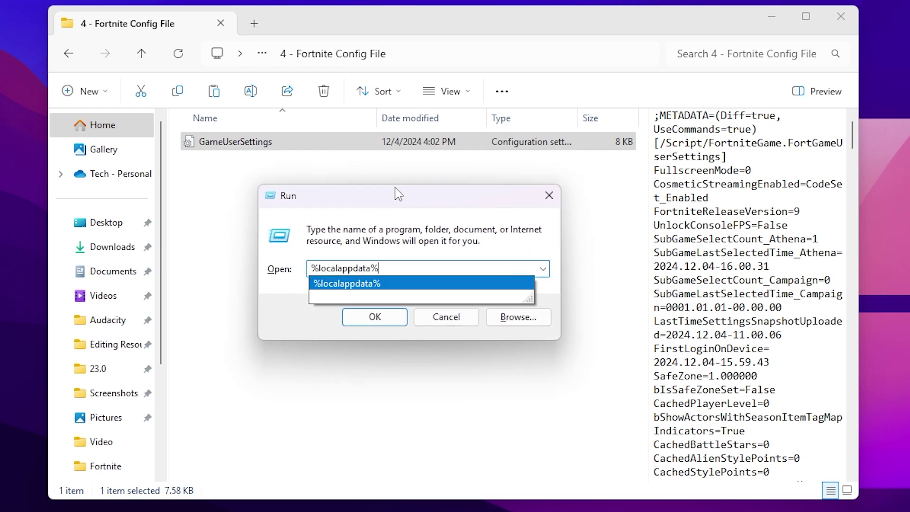
key("Return")
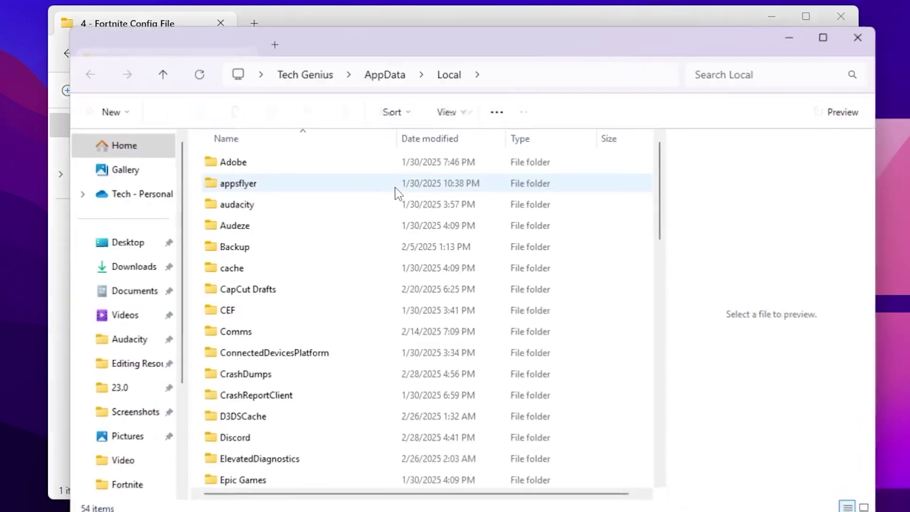
Open the WindowsClient folder inside FortniteGame > Saved > Config
left_click(315, 229)
type("f")
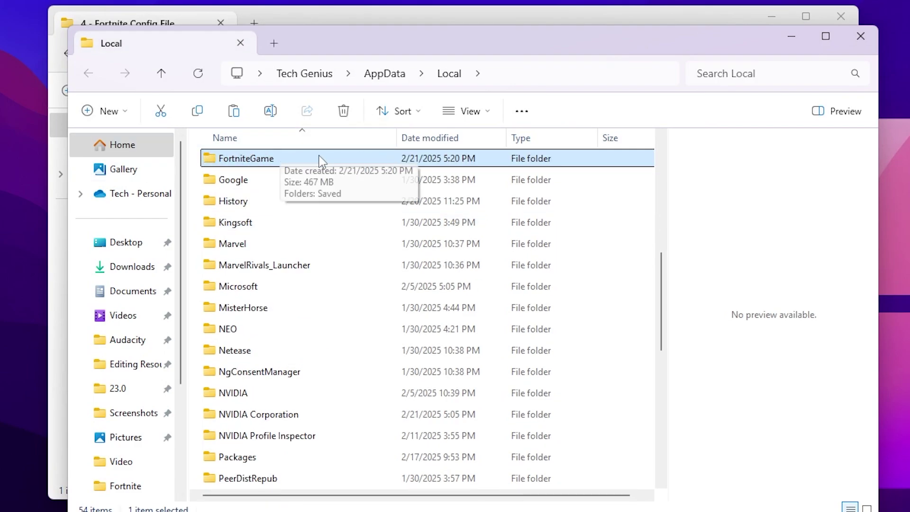
double_click(240, 159)
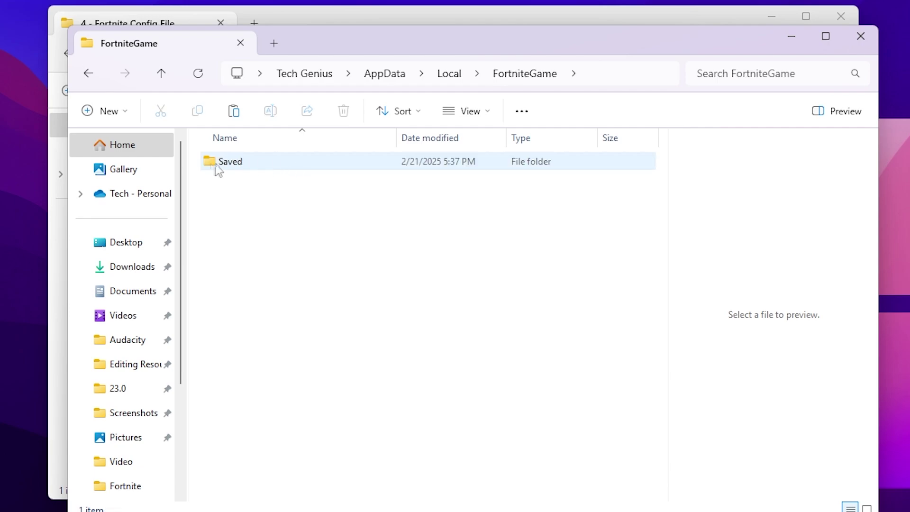
double_click(256, 168)
double_click(264, 184)
double_click(266, 184)
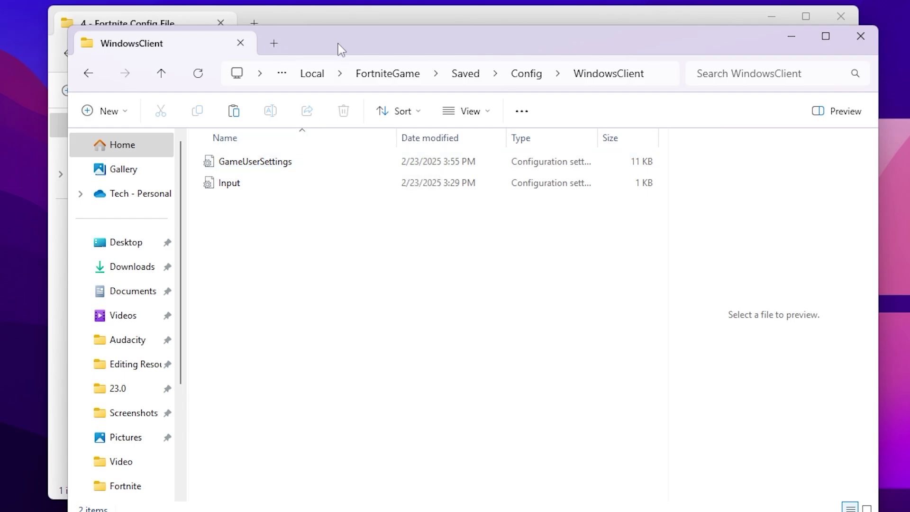
Copy the pack's GameUserSettings file into Fortnite's WindowsClient folder
left_click_drag(338, 49, 687, 71)
left_click_drag(238, 145, 680, 270)
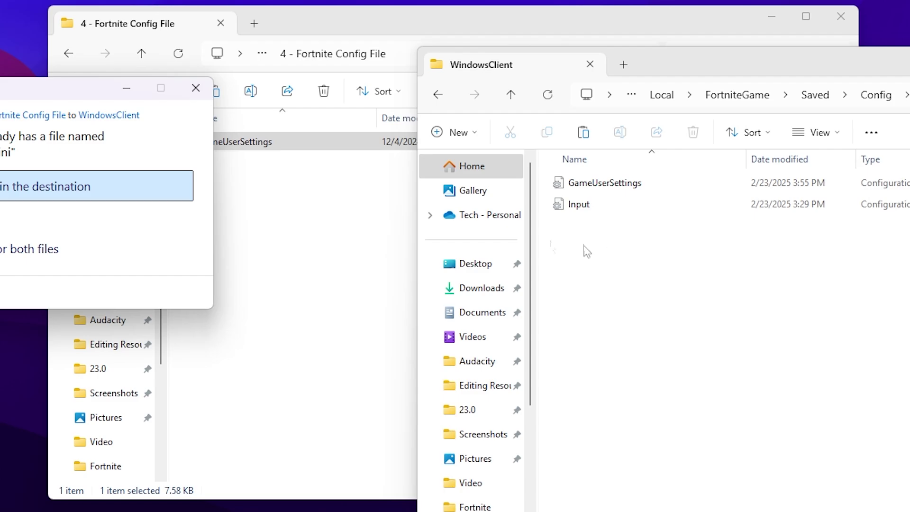
left_click_drag(14, 92, 690, 169)
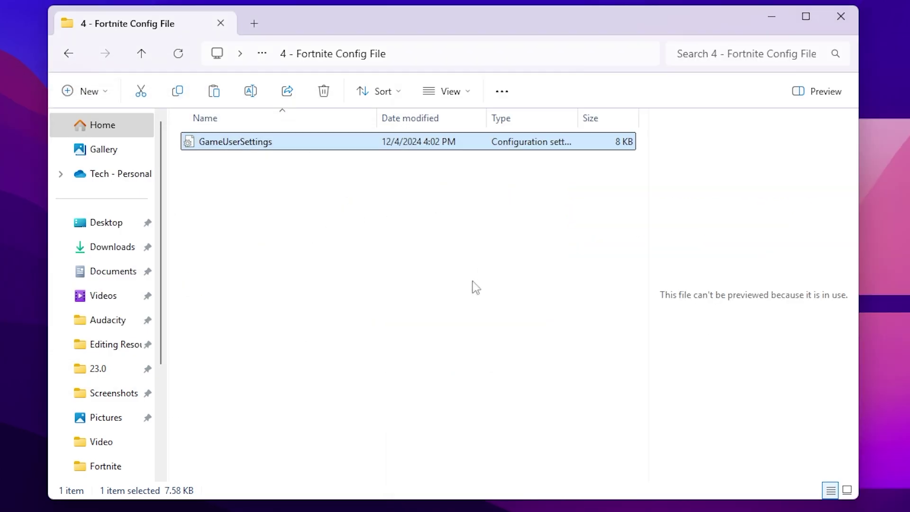
Open the pack's "5 - CPU Optimizations" folder and merge the CpuPriorityClass file into the registry
key("alt+Left")
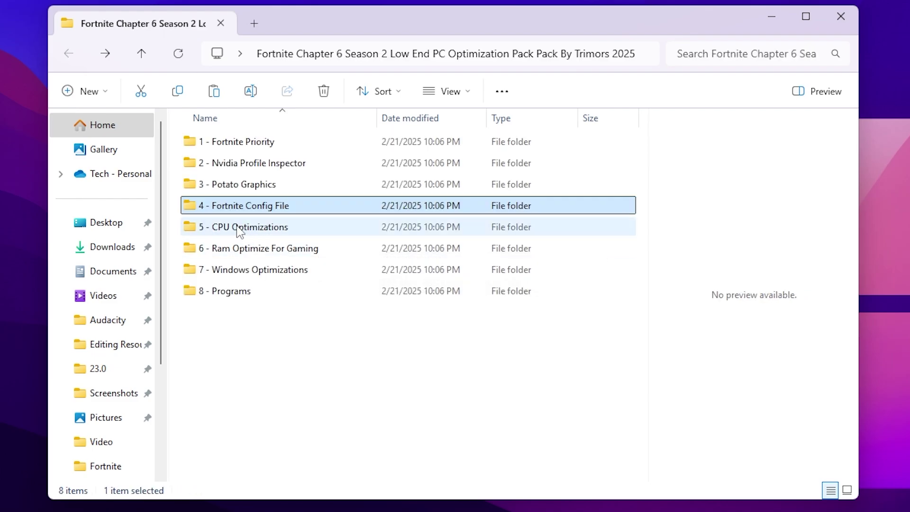
double_click(265, 228)
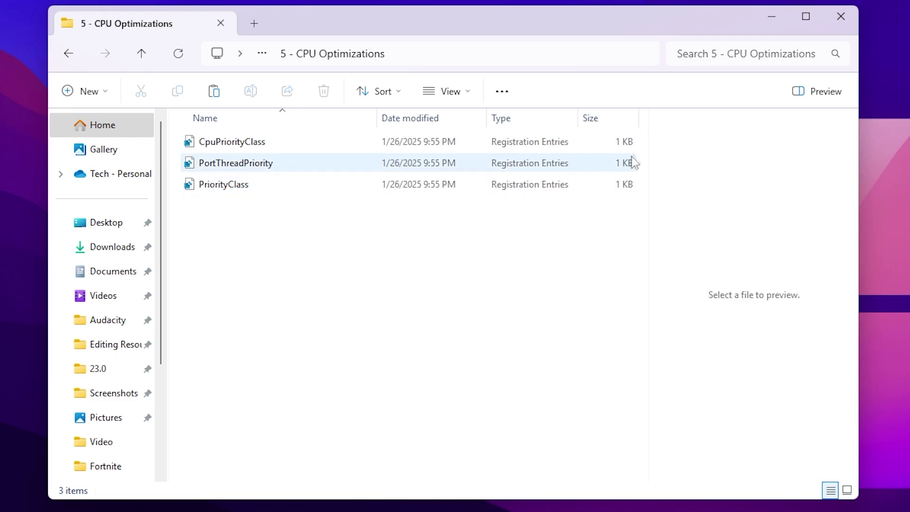
double_click(242, 142)
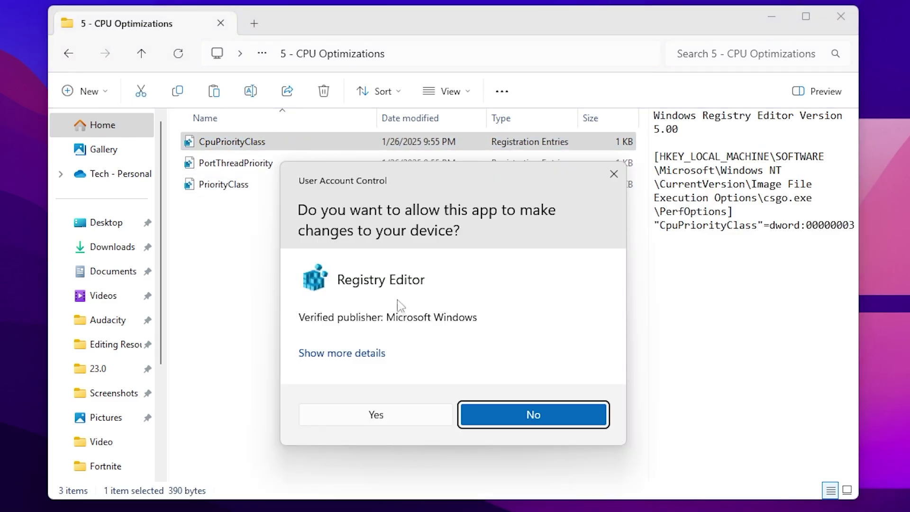
left_click(359, 407)
left_click(533, 317)
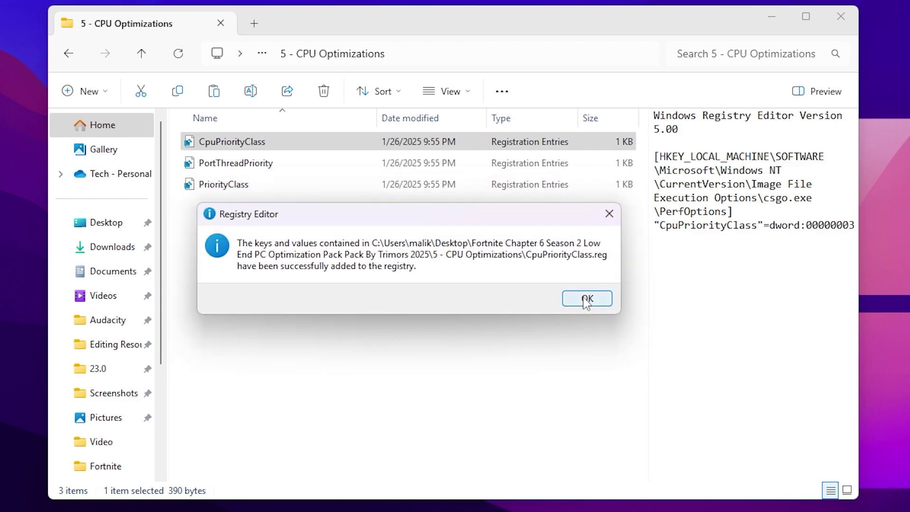
left_click(587, 299)
Merge the PortThreadPriority file from the CPU Optimizations folder into the registry
double_click(251, 171)
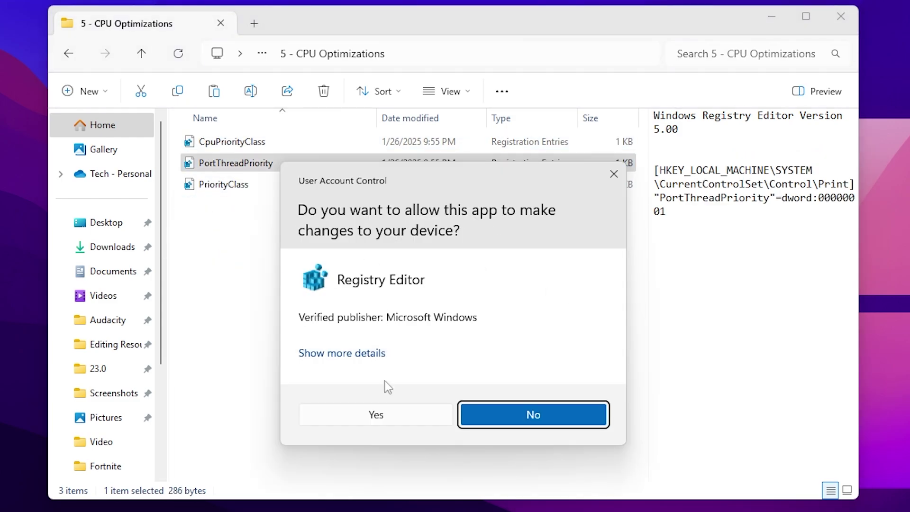
left_click(378, 417)
left_click(531, 316)
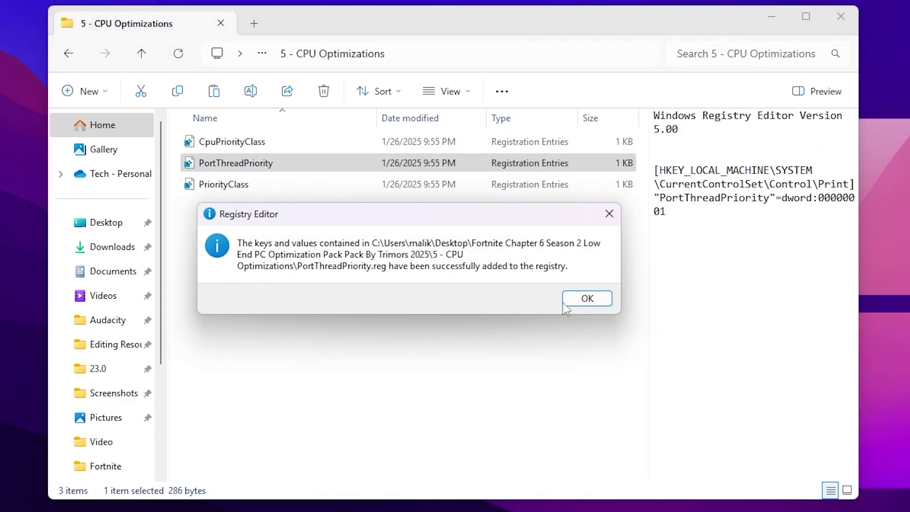
left_click(585, 299)
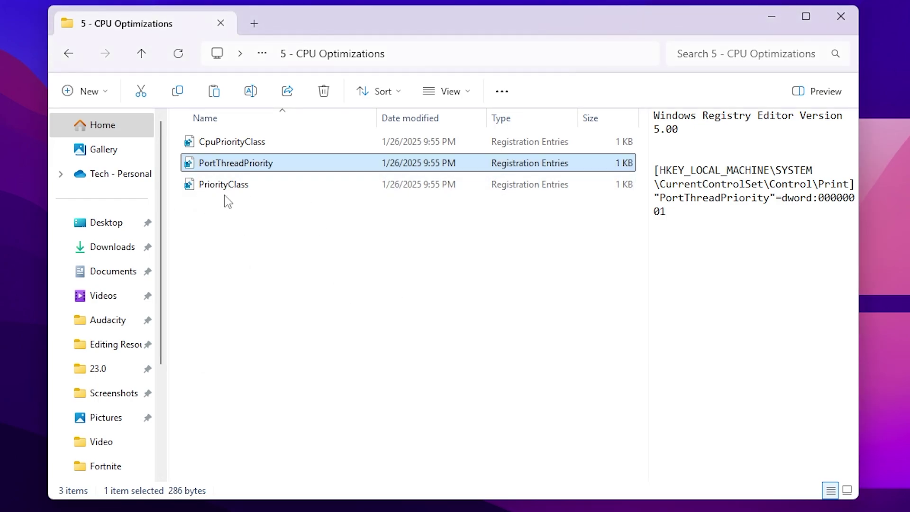
Merge the PriorityClass file from the CPU Optimizations folder into the registry
double_click(250, 193)
left_click(366, 413)
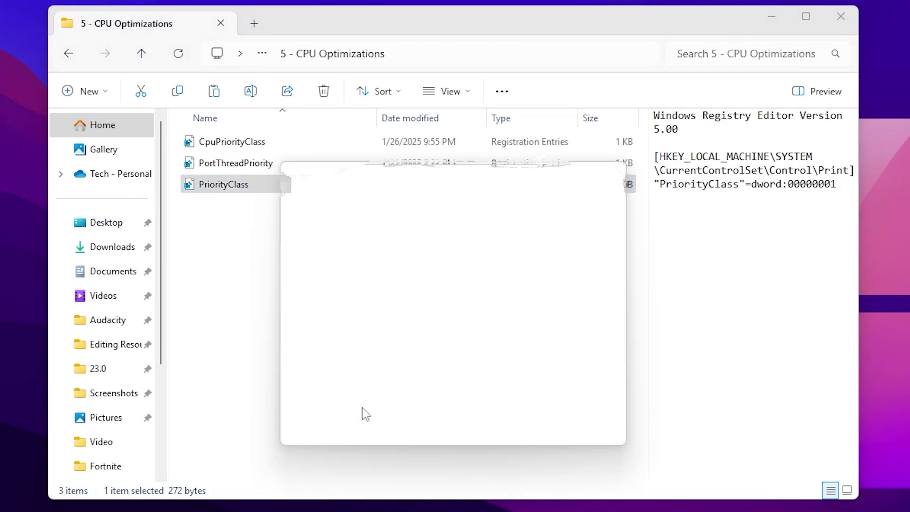
left_click(525, 315)
left_click(587, 299)
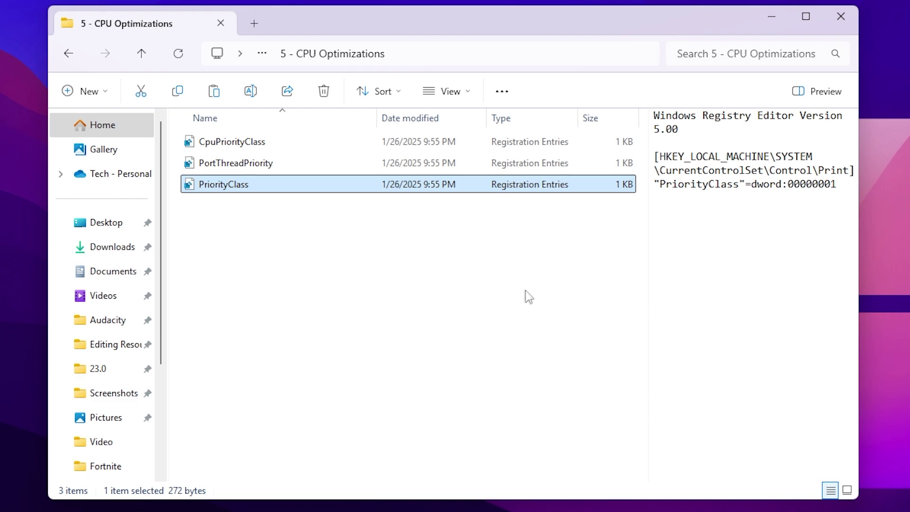
Open the pack's "6 - Ram Optimize For Gaming" folder and merge the 32GB Ram file into the registry
key("alt+Left")
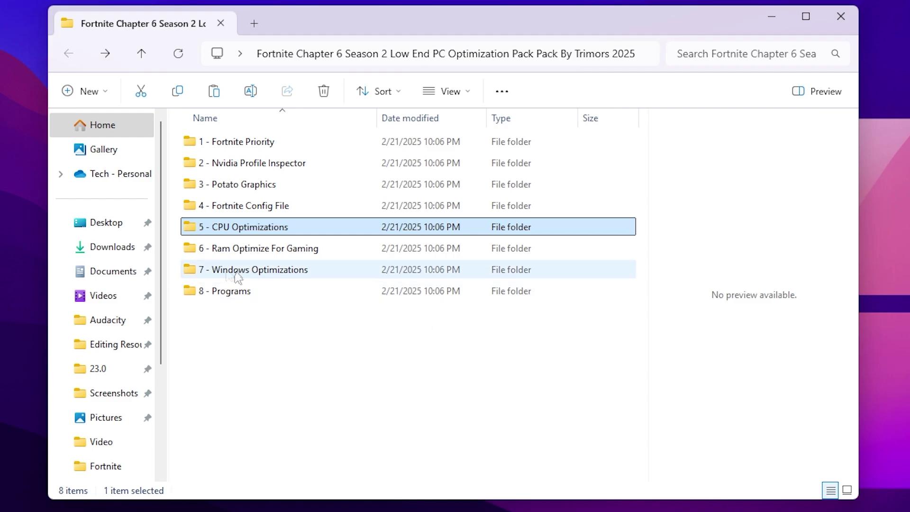
double_click(273, 248)
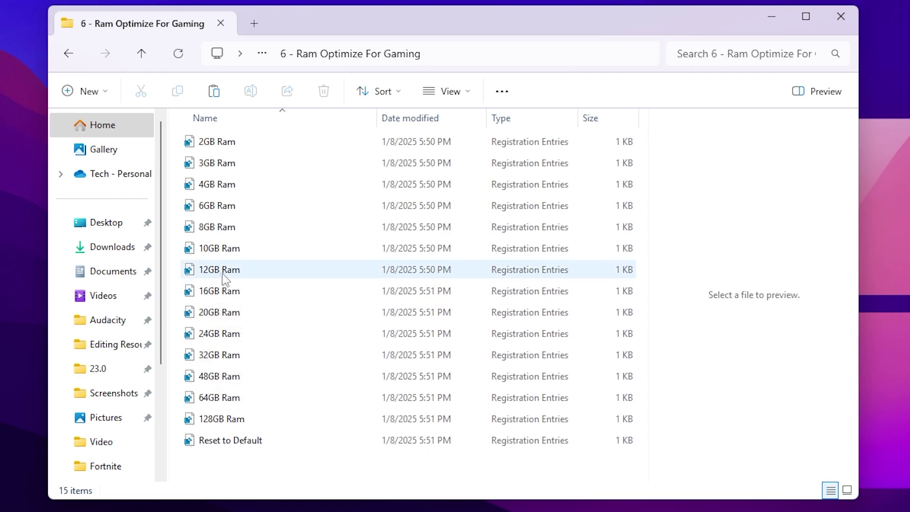
double_click(224, 358)
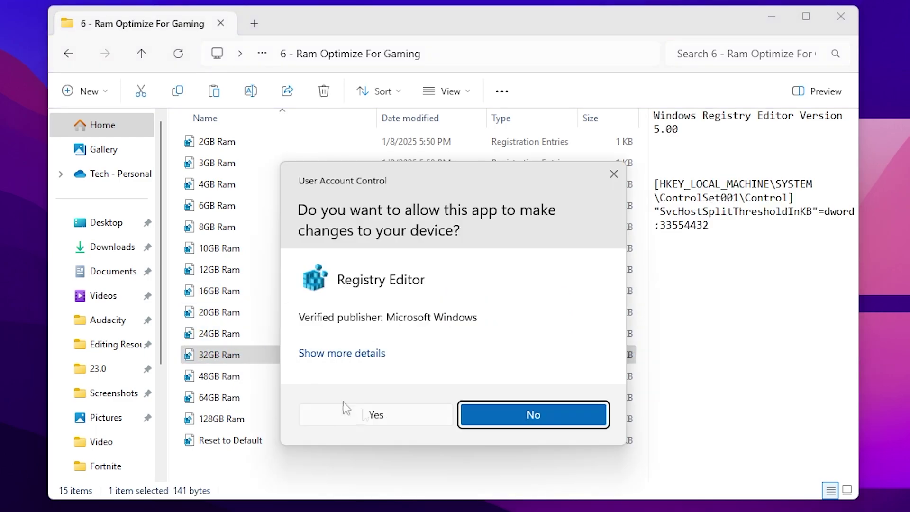
left_click(369, 421)
left_click(522, 316)
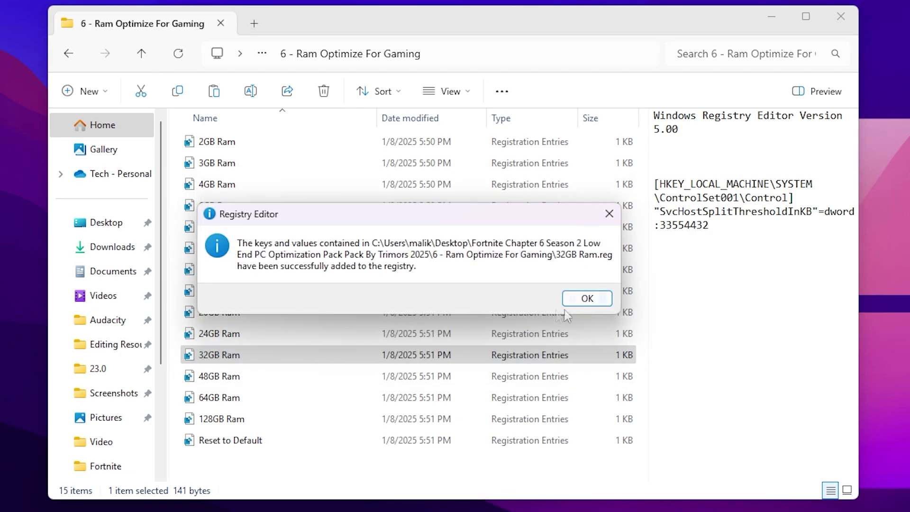
left_click(583, 298)
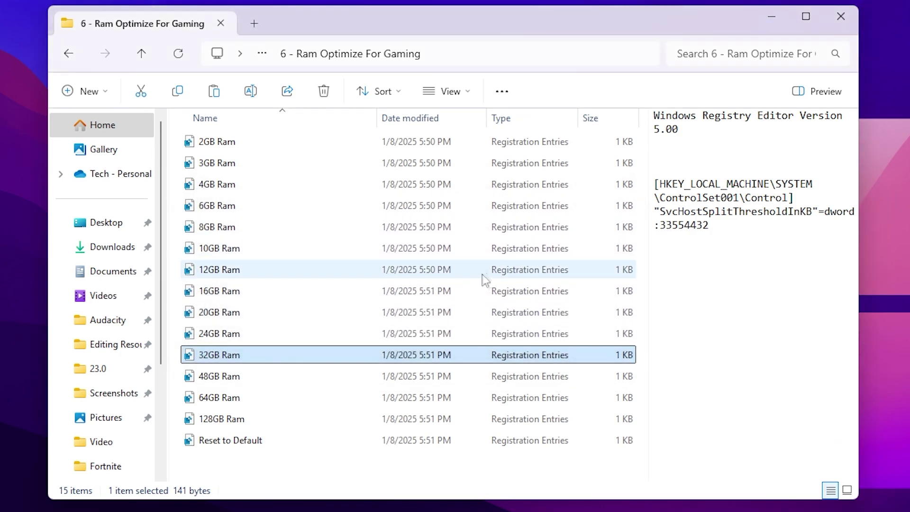
Open the "7 - Windows Optimizations" folder and select the registry files from Disable Game DVR2 through Wake Up All Cores
key("alt+Left")
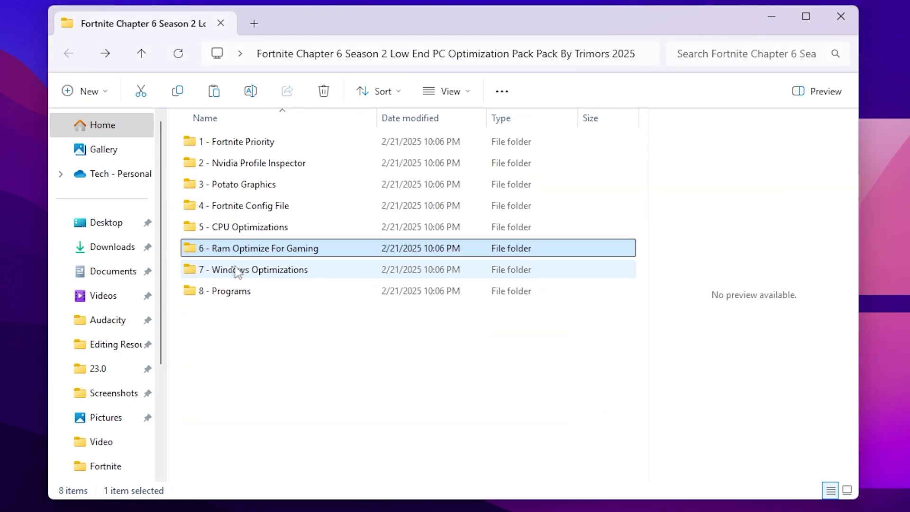
double_click(258, 270)
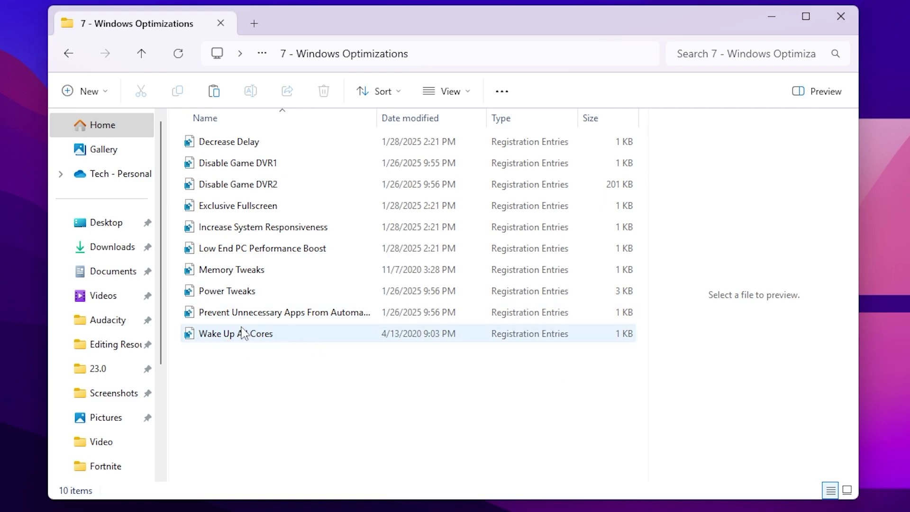
left_click_drag(324, 378, 235, 185)
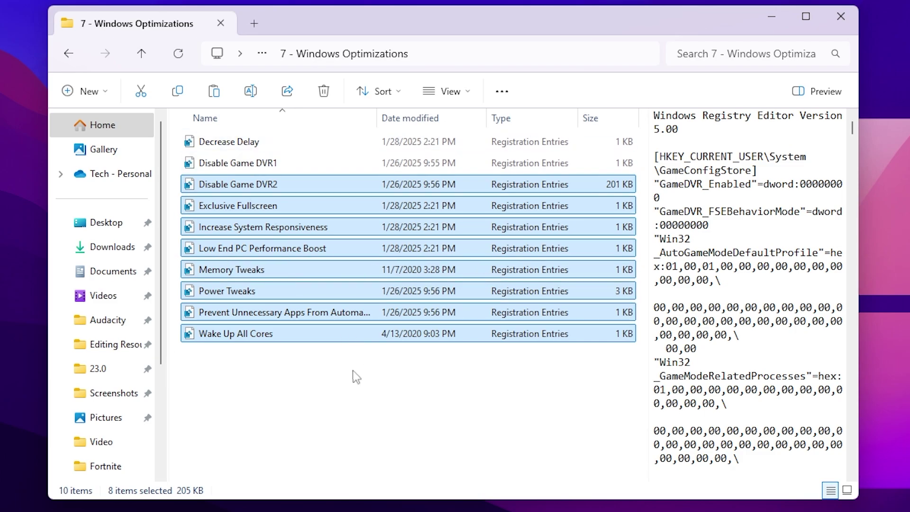
Launch the memreduct-3.3.5-setup installer from the Mem Reduct folder in "8 - Programs", allowing it to make changes
key("alt+Left")
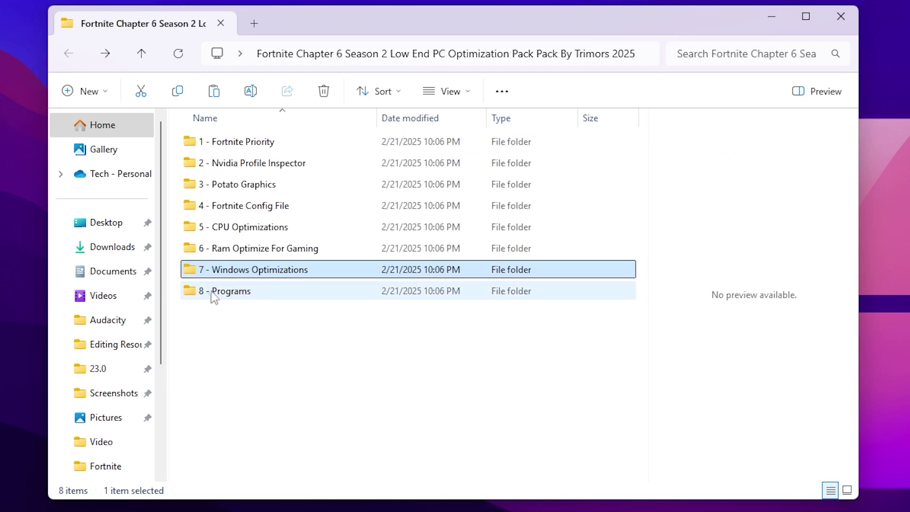
double_click(242, 292)
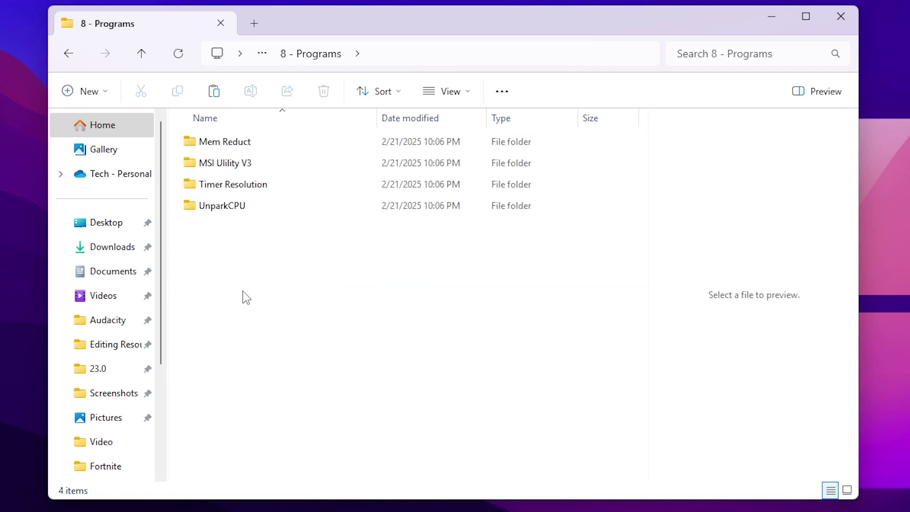
mouse_move(233, 143)
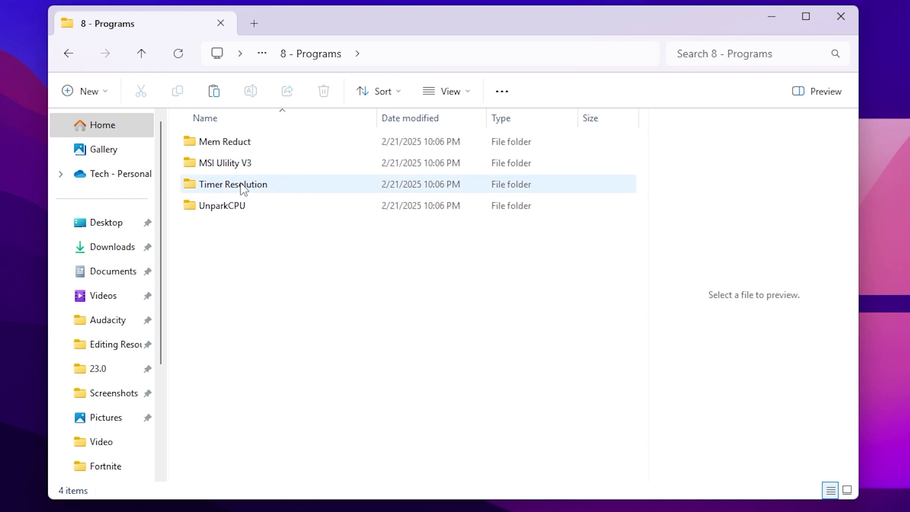
mouse_move(242, 188)
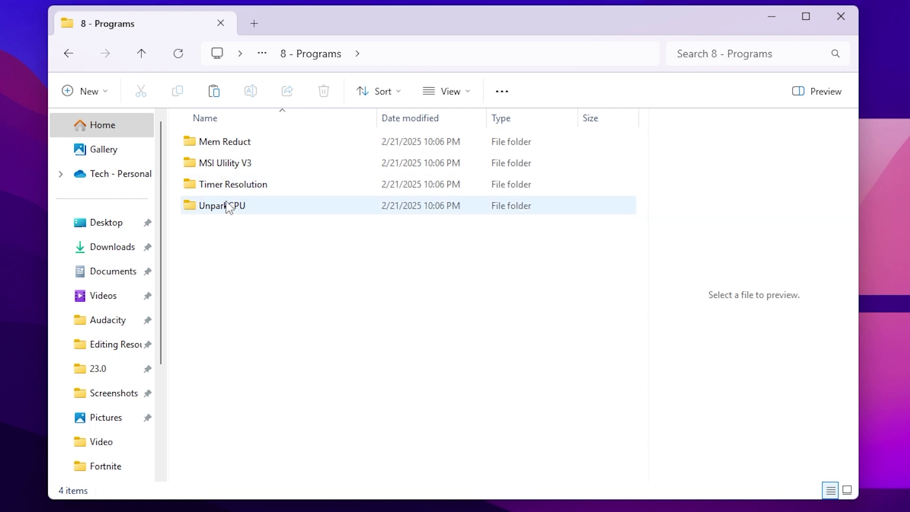
double_click(228, 142)
double_click(229, 142)
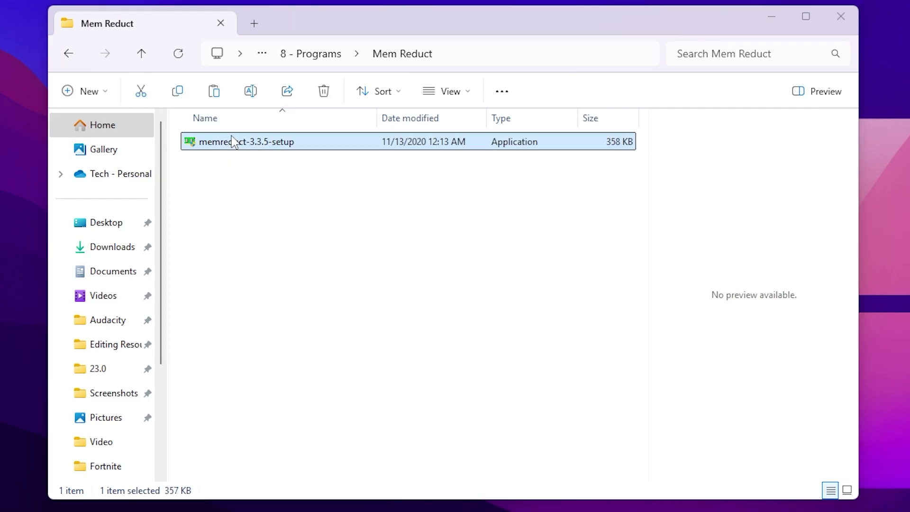
left_click(369, 424)
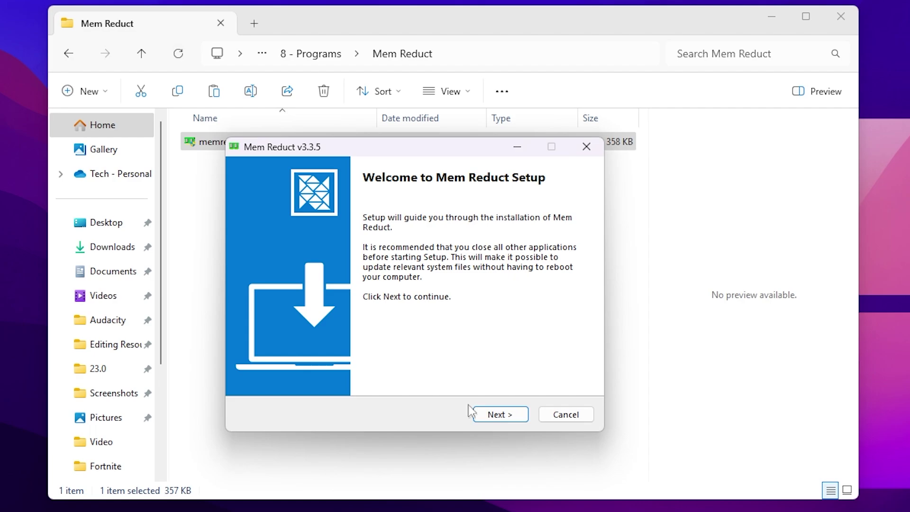
Install Mem Reduct with desktop and start menu shortcuts, and finish the setup
left_click(488, 413)
left_click(495, 413)
left_click(501, 414)
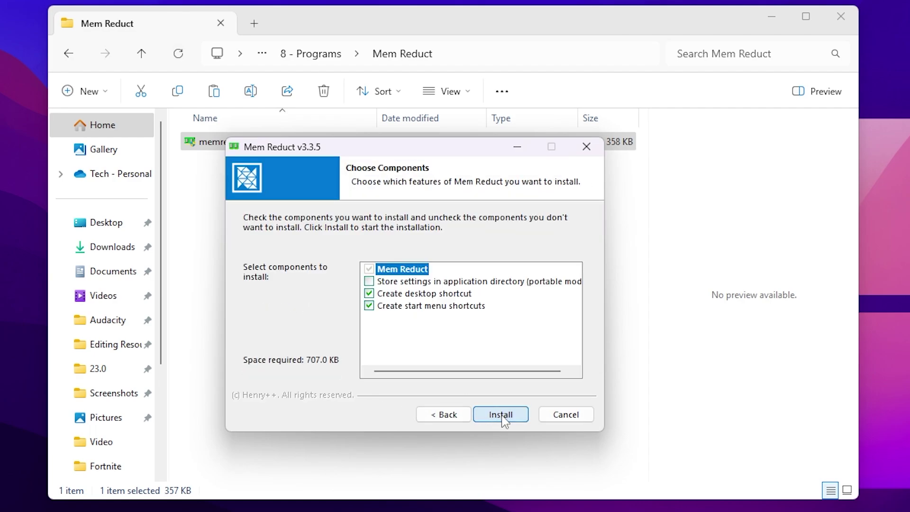
left_click(503, 417)
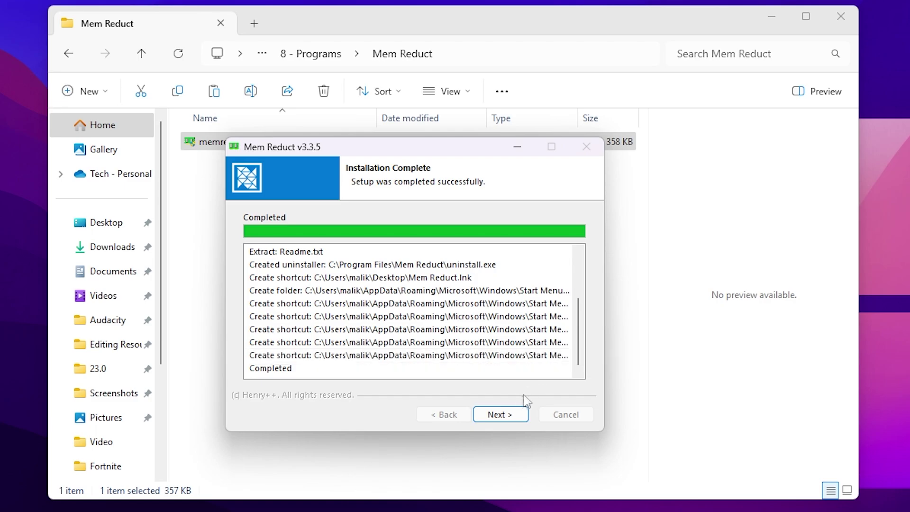
left_click(511, 415)
left_click(511, 413)
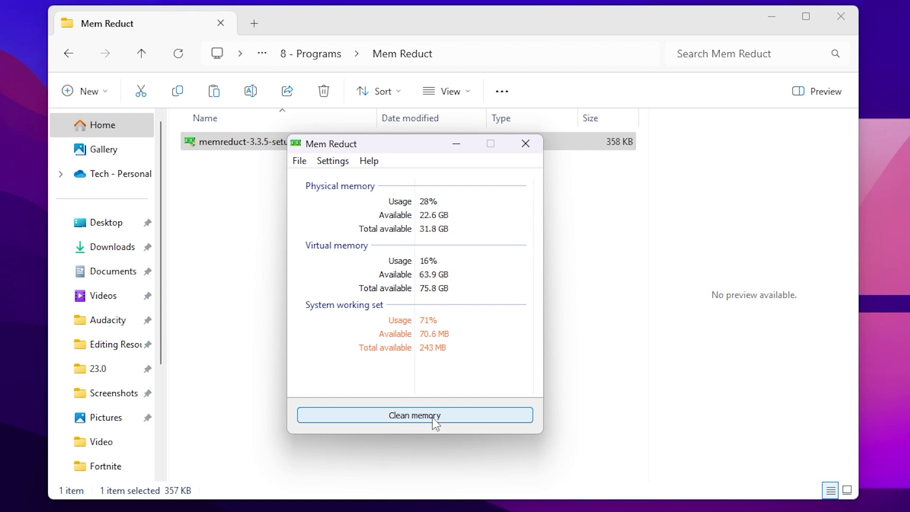
Clean the memory in Mem Reduct, turning off further confirmation prompts, and minimize its window
left_click(433, 419)
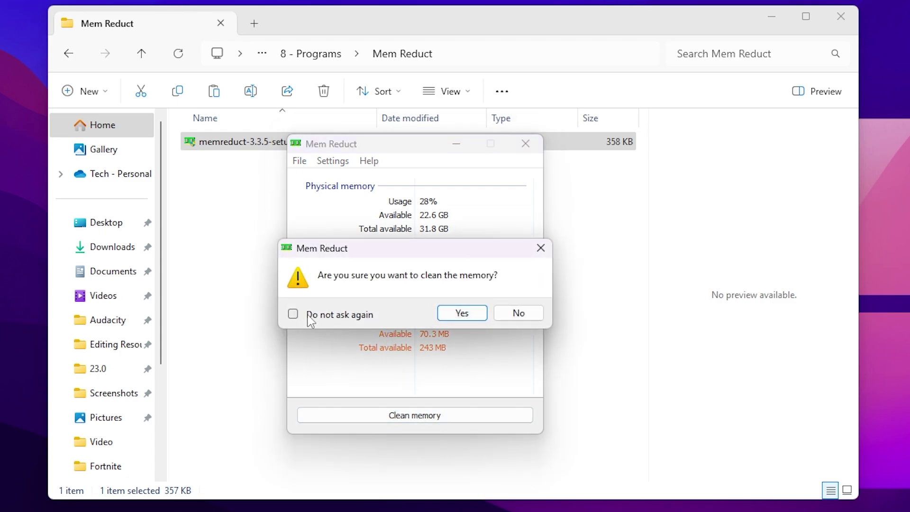
left_click(340, 317)
left_click(462, 313)
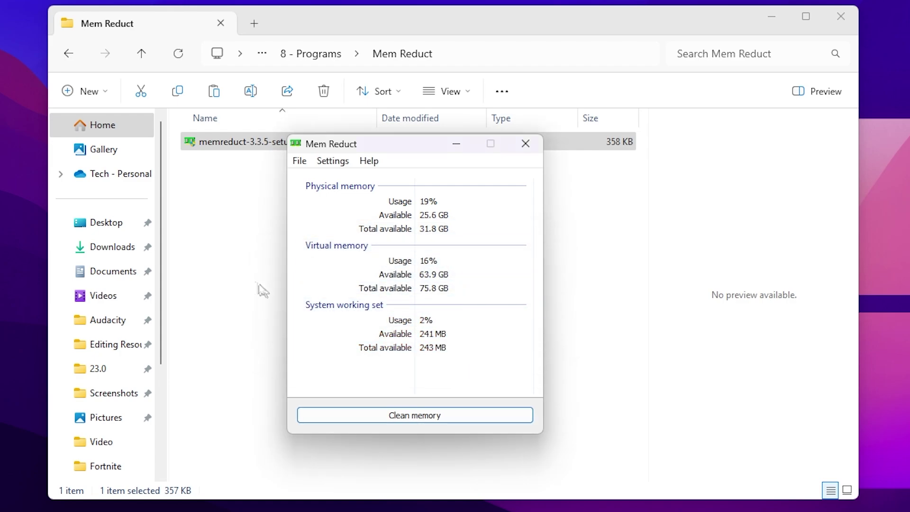
left_click(464, 145)
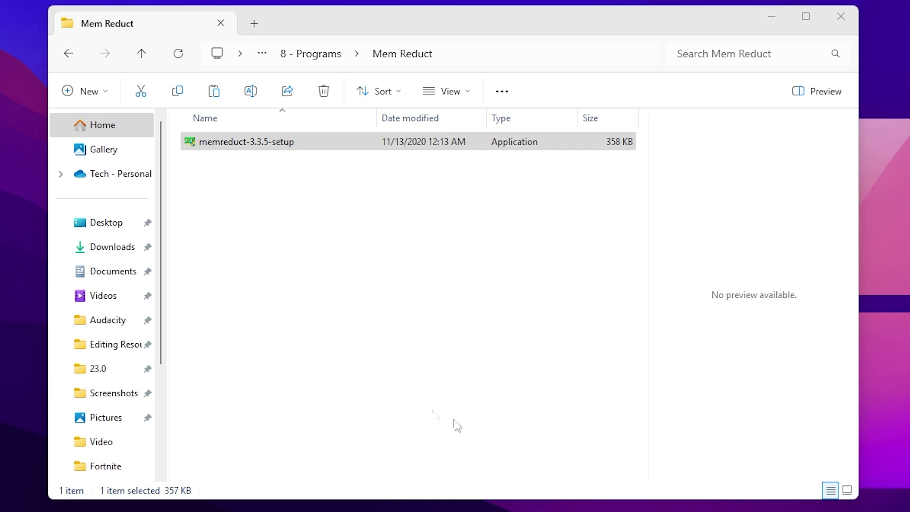
Run MSI_util_v3 as administrator from the MSI utility folder inside "8 - Programs"
key("alt+Left")
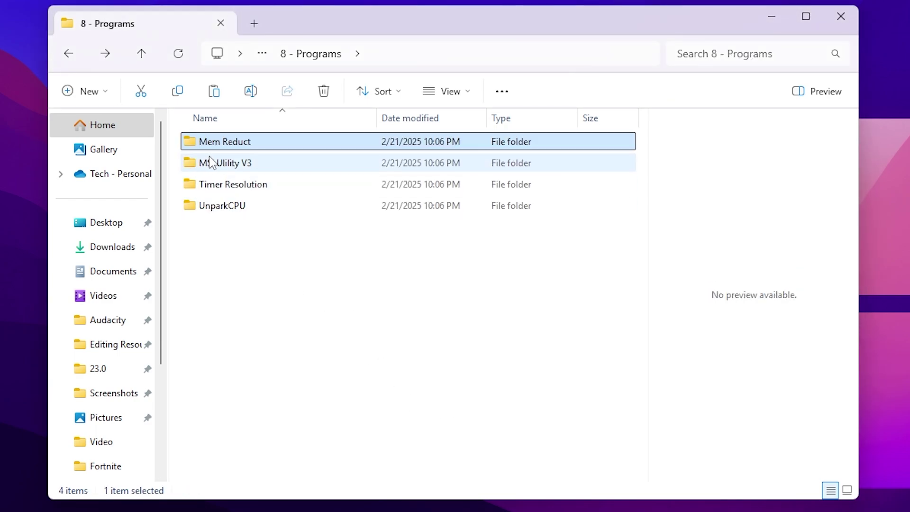
double_click(258, 163)
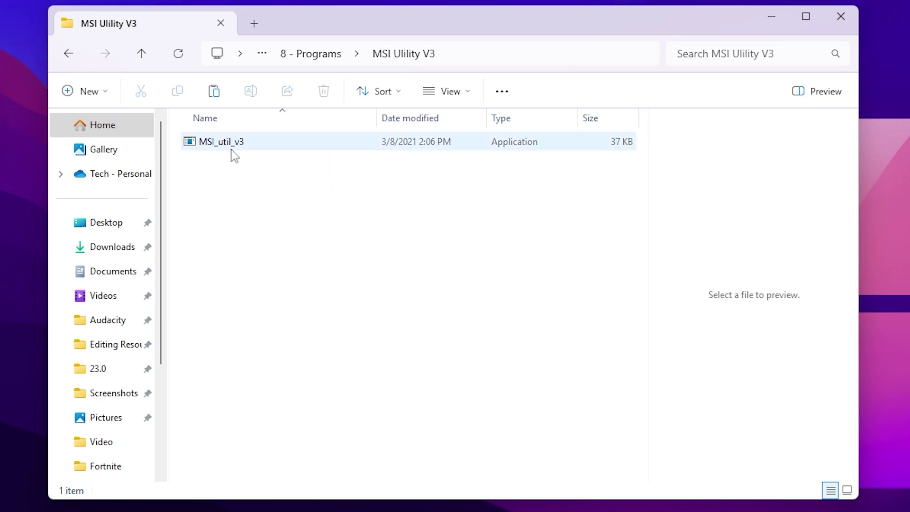
left_click(219, 145)
right_click(219, 144)
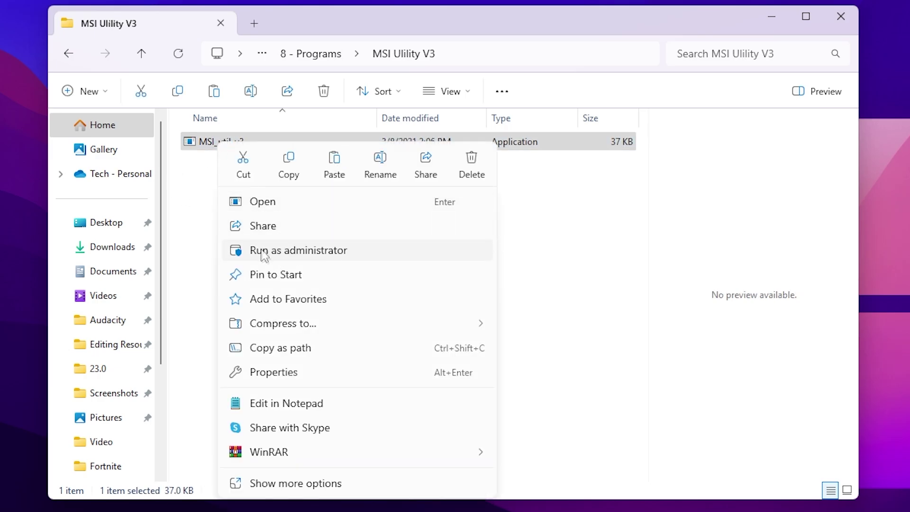
left_click(304, 249)
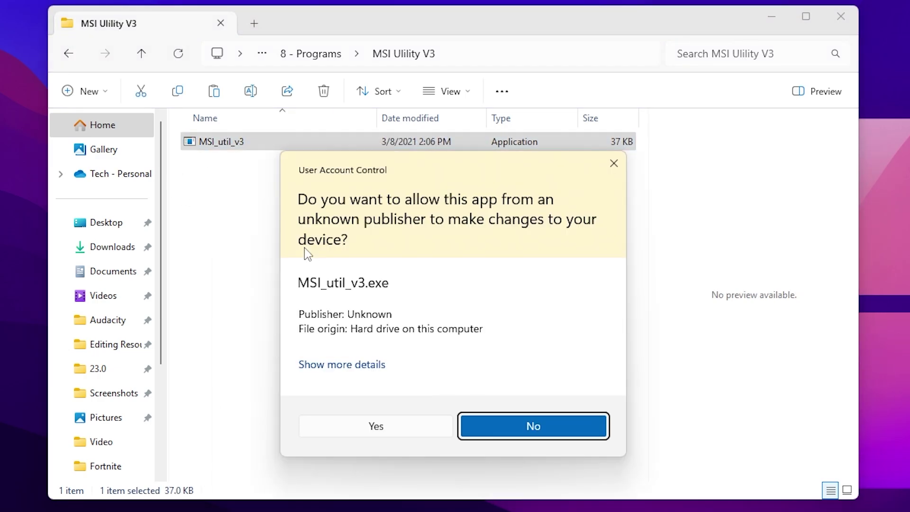
left_click(376, 426)
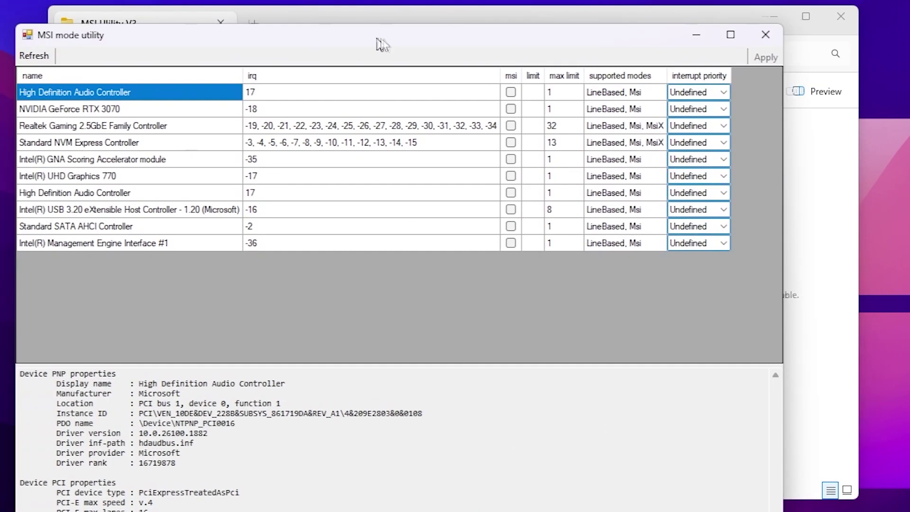
Enable MSI mode for the NVIDIA GeForce RTX 3070 with High interrupt priority, apply the change and close the utility
left_click_drag(378, 41, 415, 3)
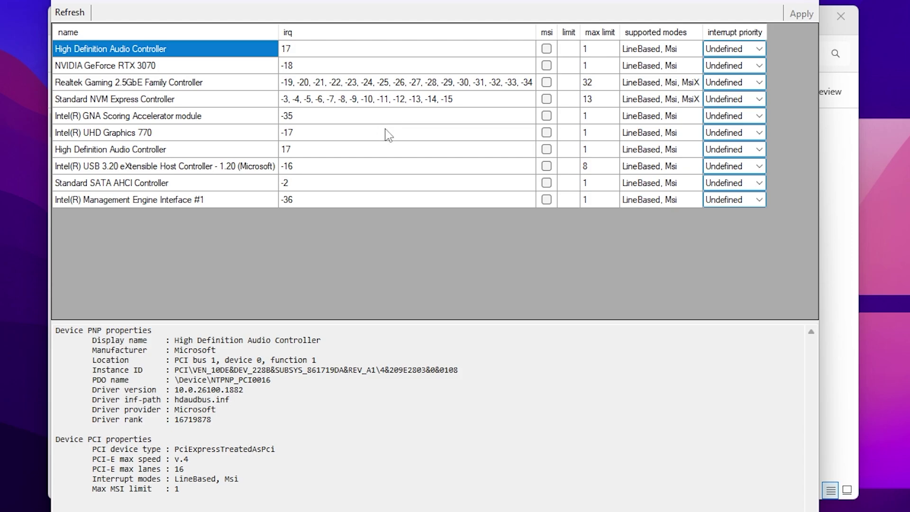
left_click(115, 67)
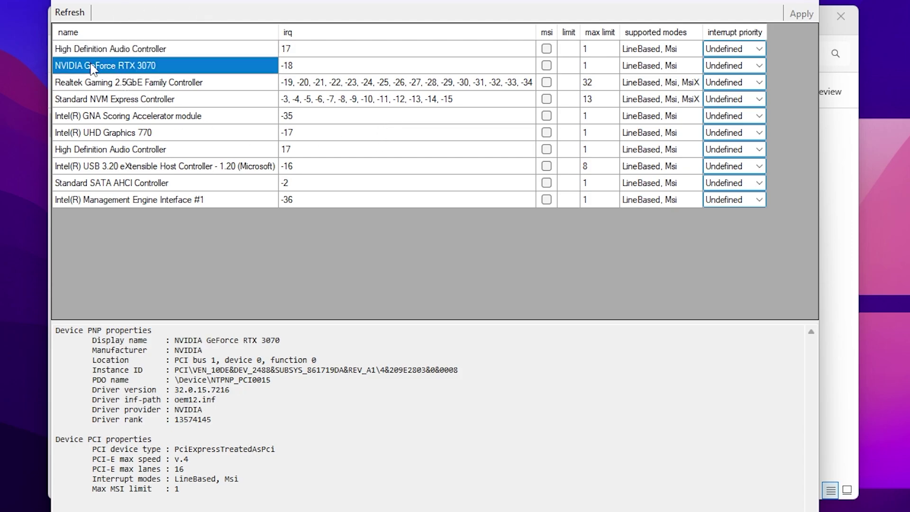
left_click(546, 65)
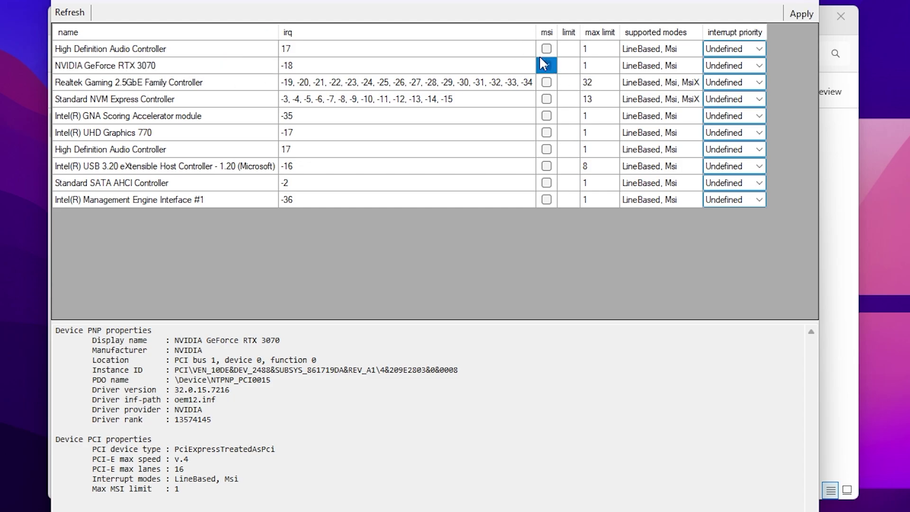
left_click(759, 66)
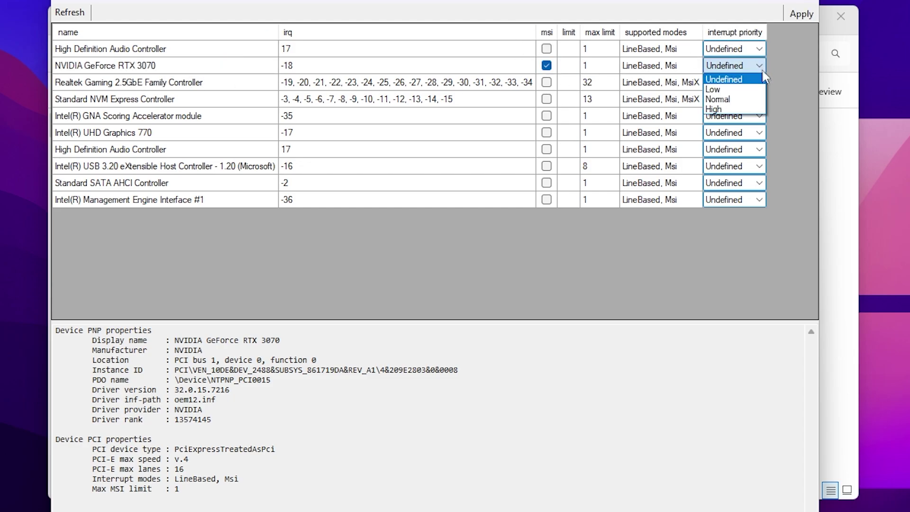
left_click(720, 108)
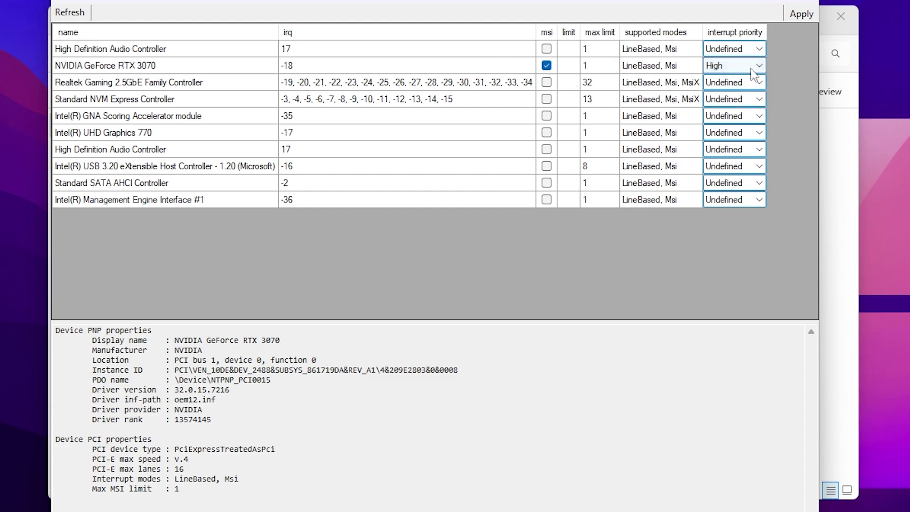
left_click(801, 15)
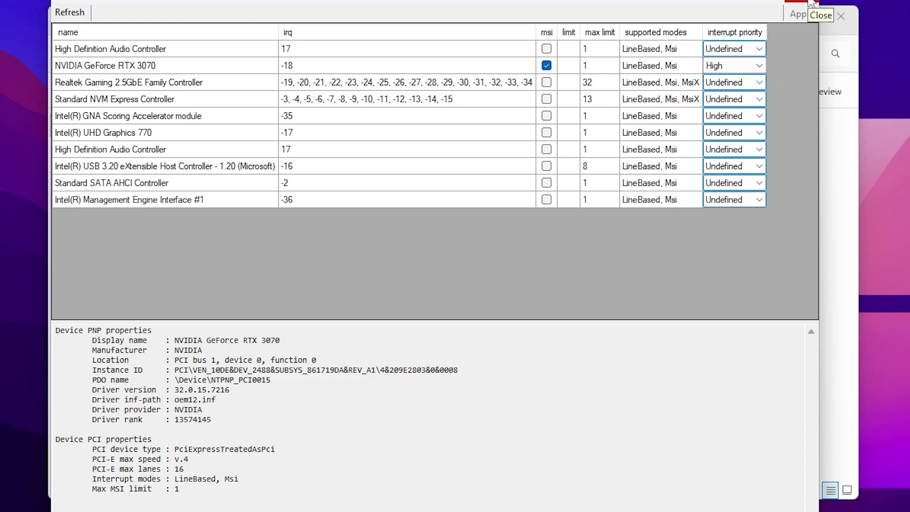
left_click(810, 2)
Run TimerResolution from the Timer Resolution folder in "8 - Programs" and set the timer to its maximum resolution
key("alt+Left")
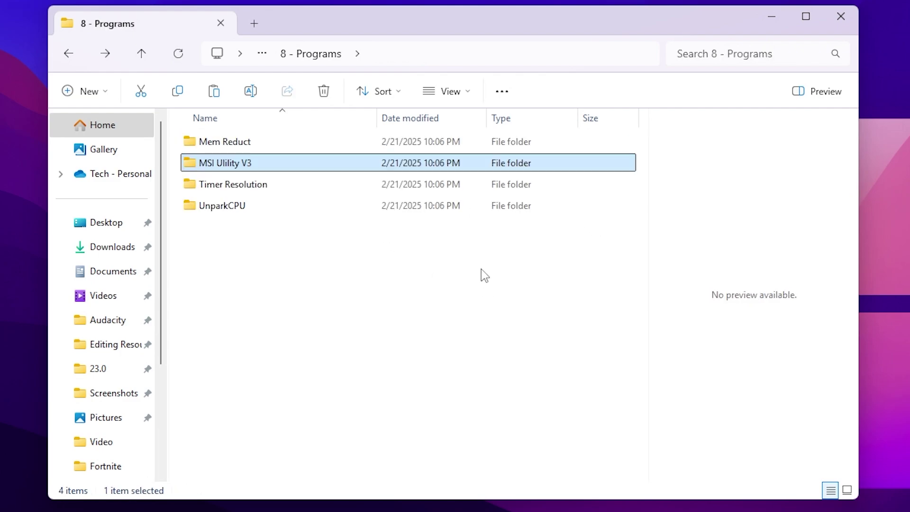
double_click(225, 185)
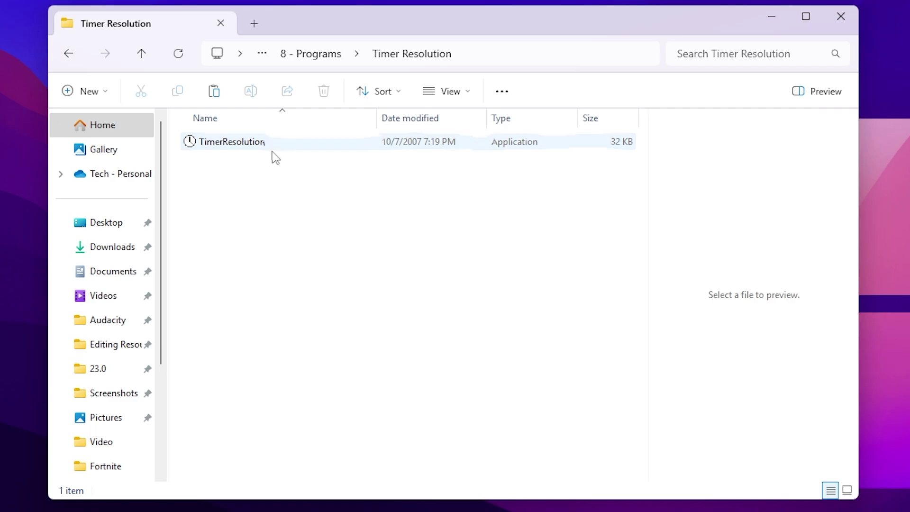
left_click(235, 146)
double_click(234, 143)
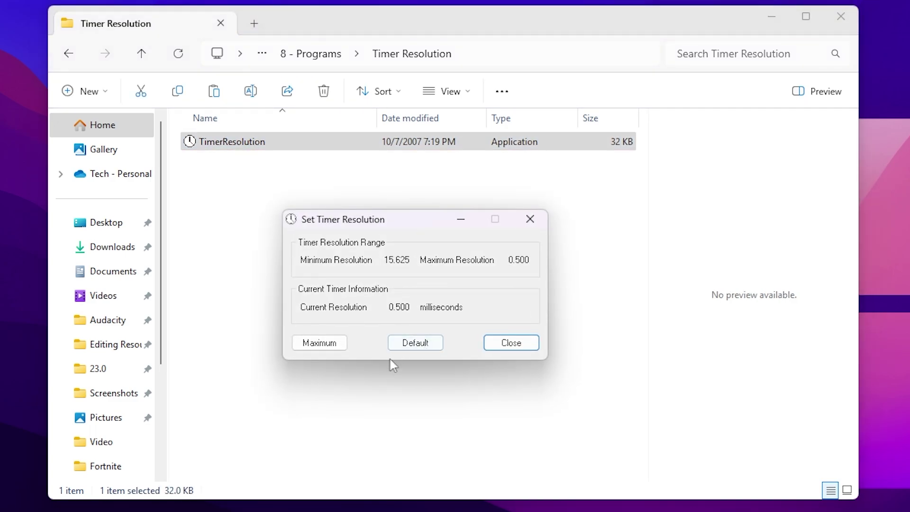
left_click(336, 344)
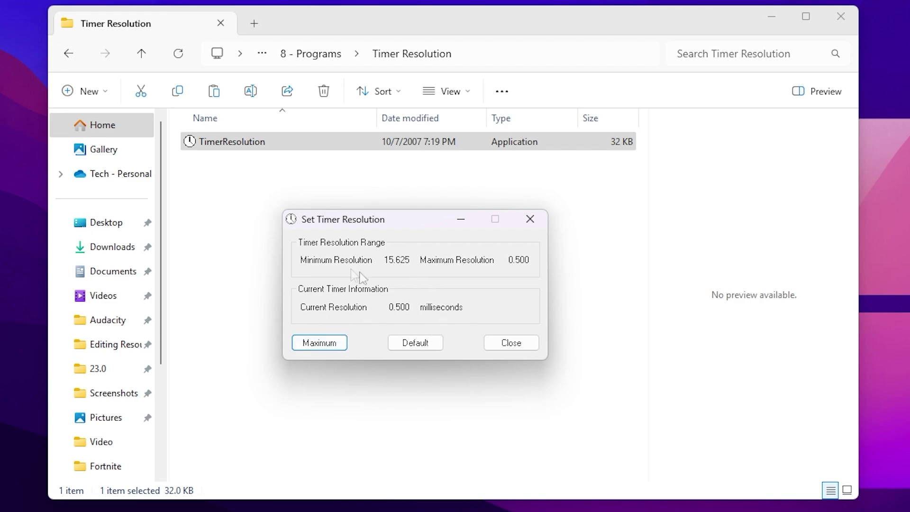
Close the timer resolution utility and move the TimerResolution application from its folder onto the desktop
double_click(223, 142)
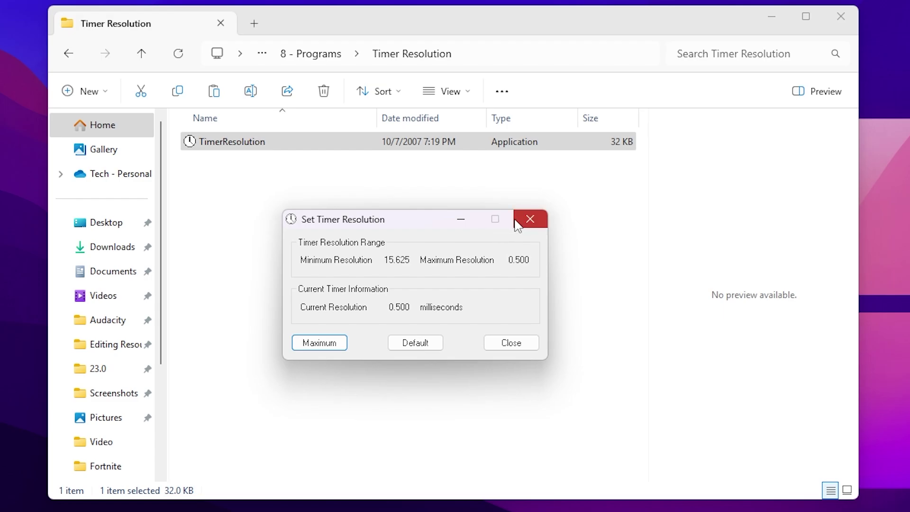
left_click(530, 219)
left_click_drag(233, 140, 0, 52)
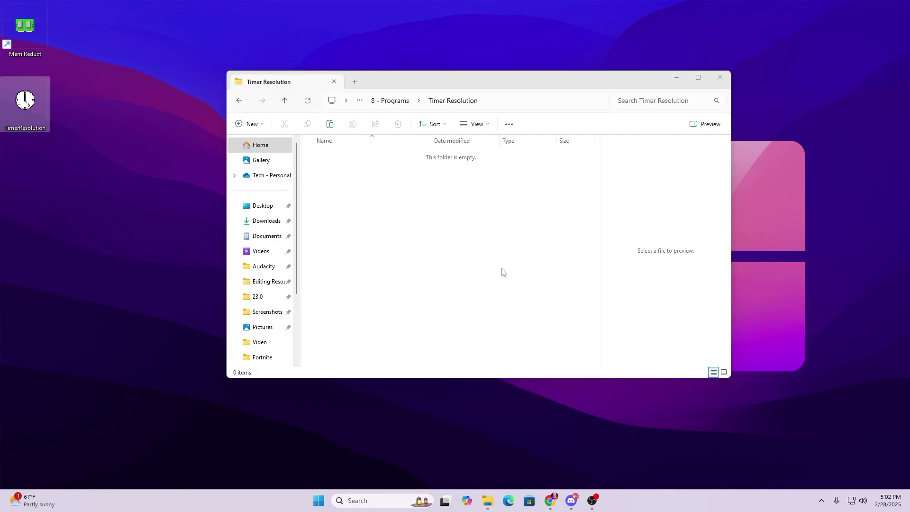
Run Unparkcpu from the UnparkCPU folder inside "8 - Programs"
left_click(417, 273)
key("alt+Left")
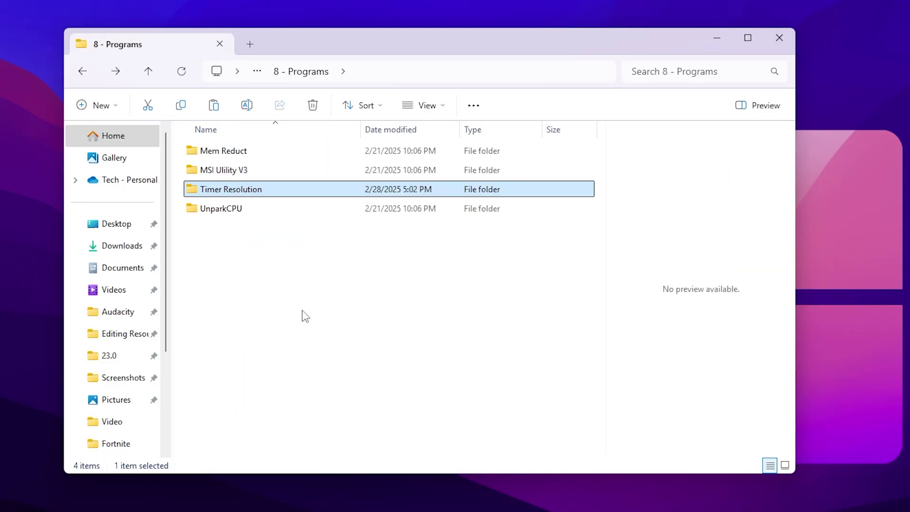
double_click(246, 211)
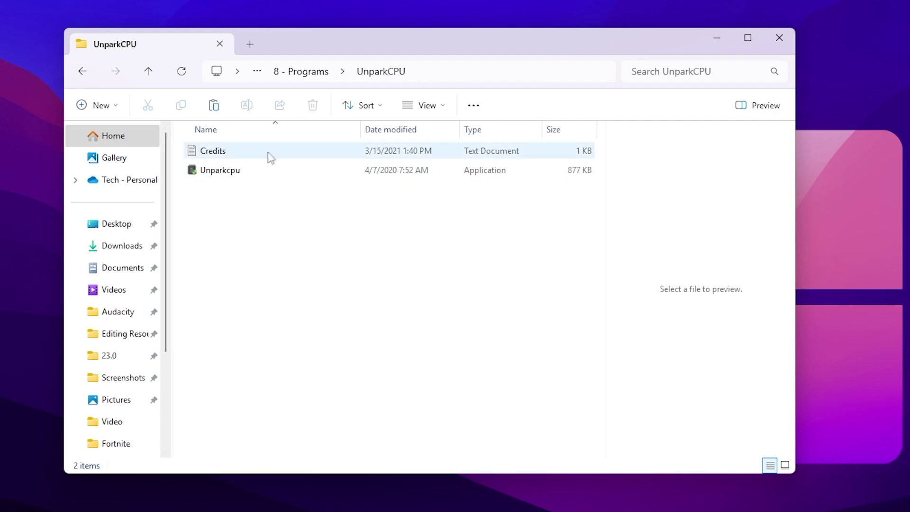
mouse_move(328, 168)
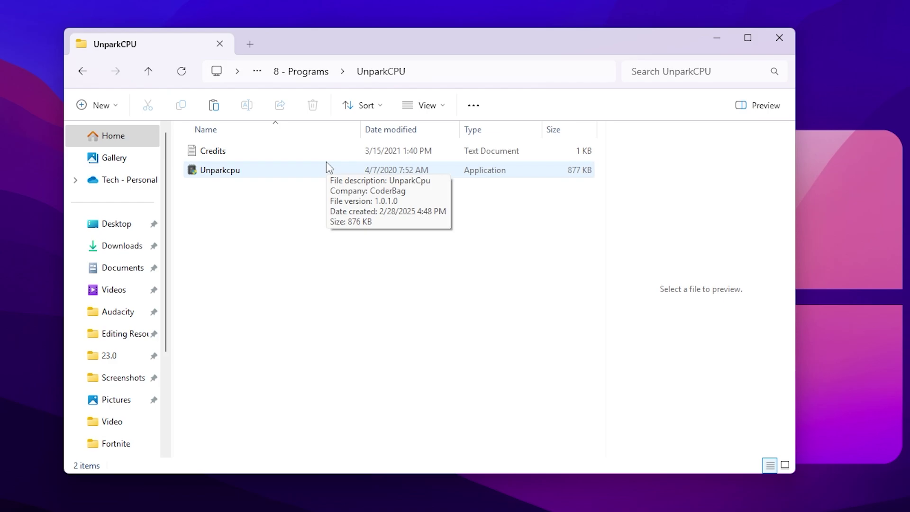
double_click(225, 172)
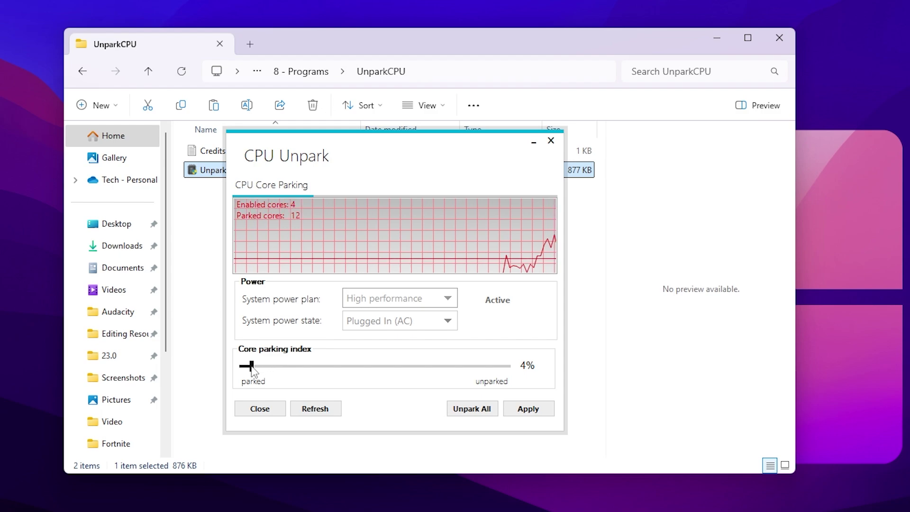
Set the core parking index to 100%, unpark all CPU cores and apply the change, closing the utility and the folder window
left_click_drag(256, 366, 536, 384)
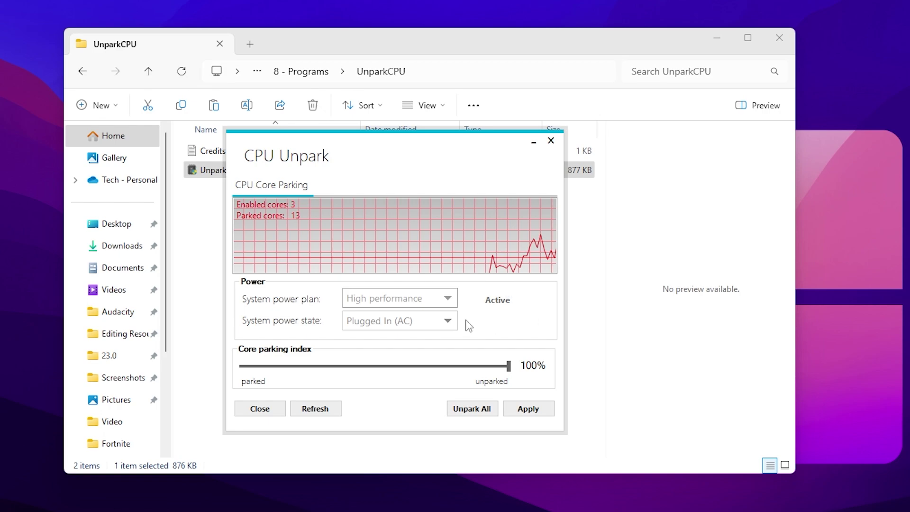
left_click(469, 419)
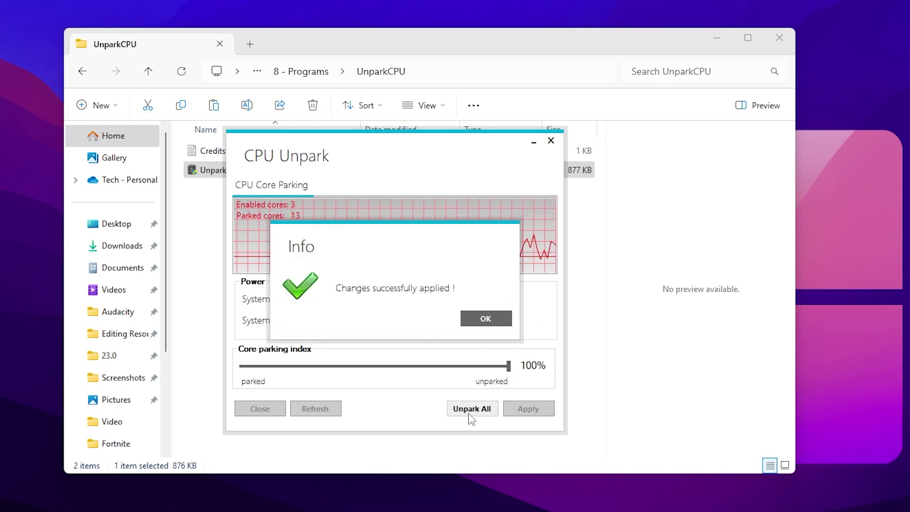
left_click(485, 318)
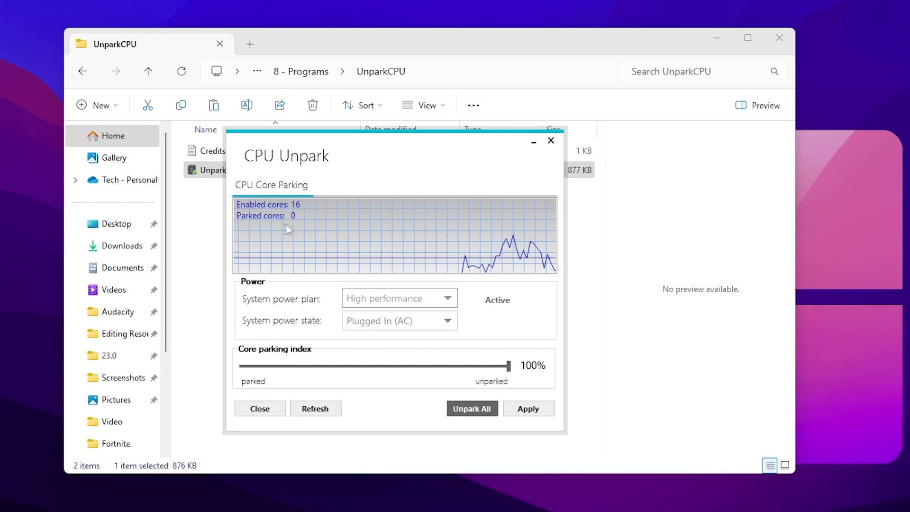
left_click(532, 411)
left_click(486, 318)
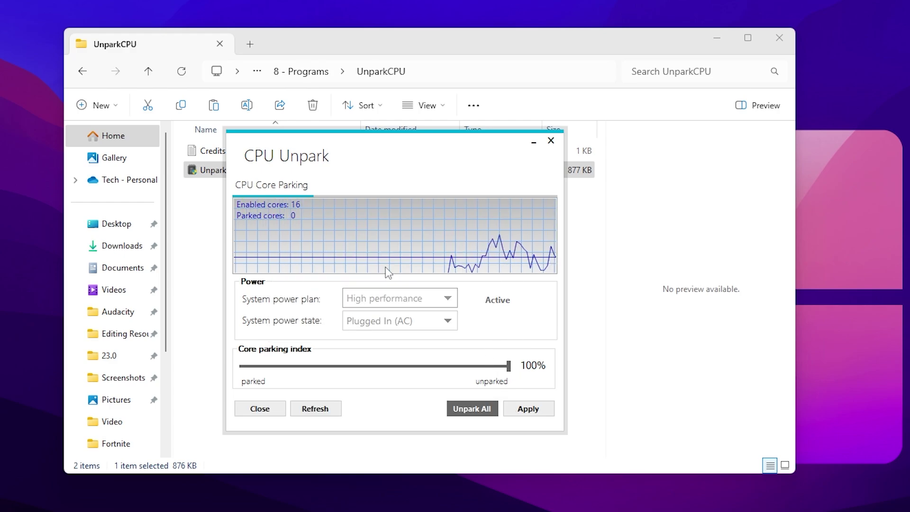
left_click(550, 140)
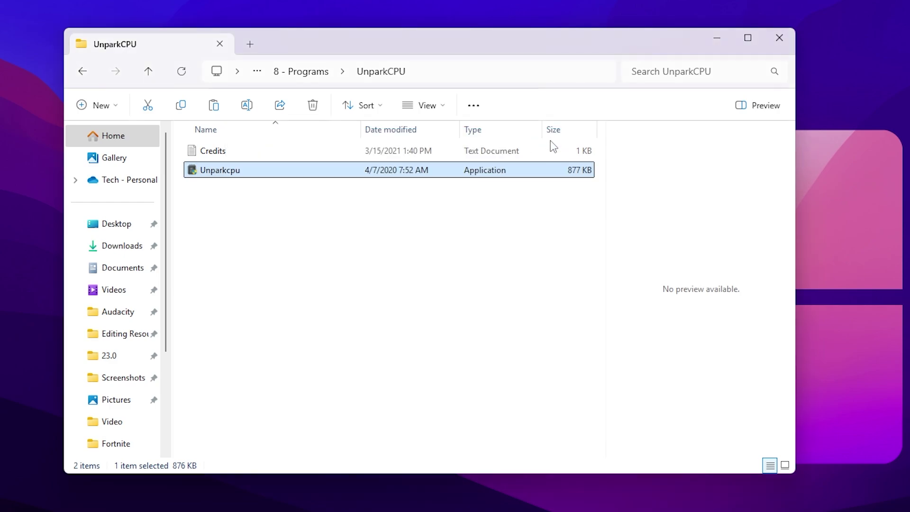
left_click(780, 37)
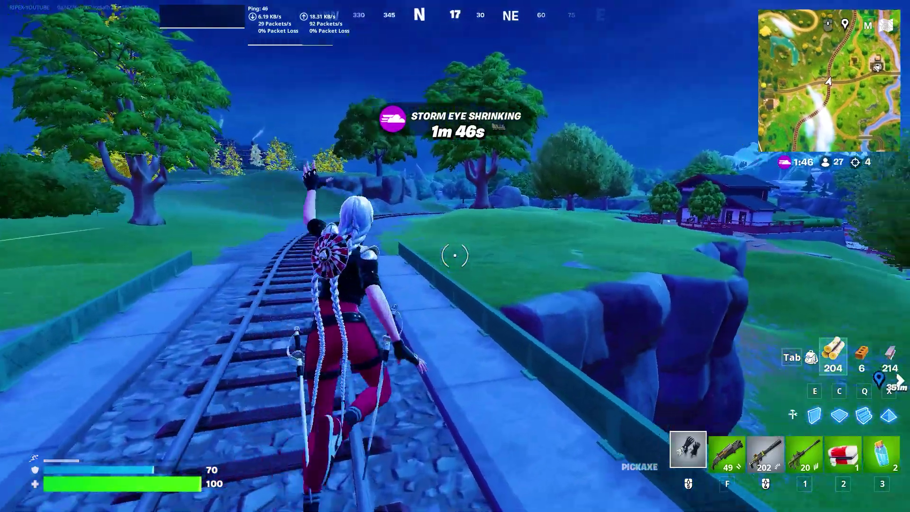
key("w")
key("space")
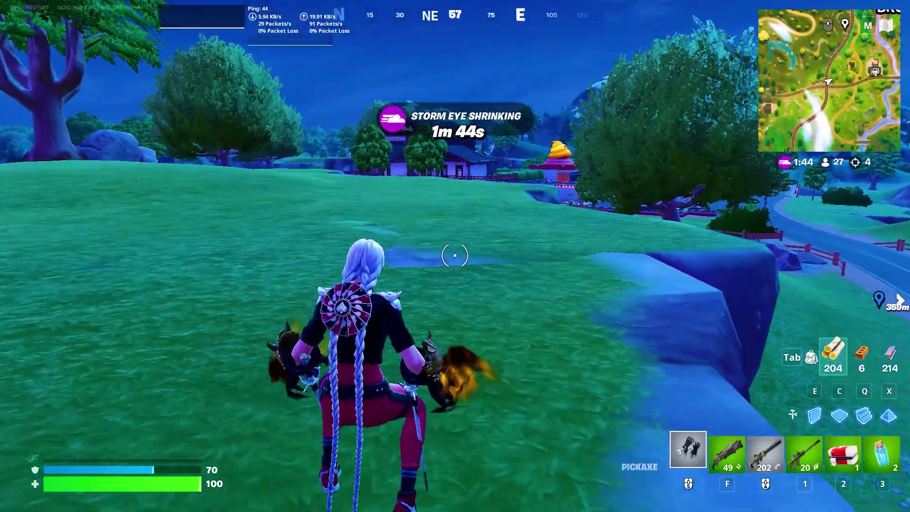
key("1")
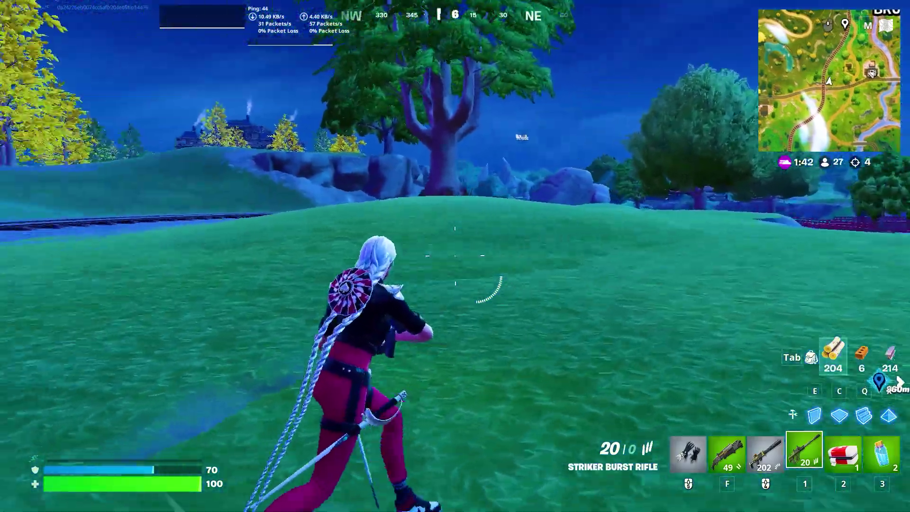
key("w")
key("shift")
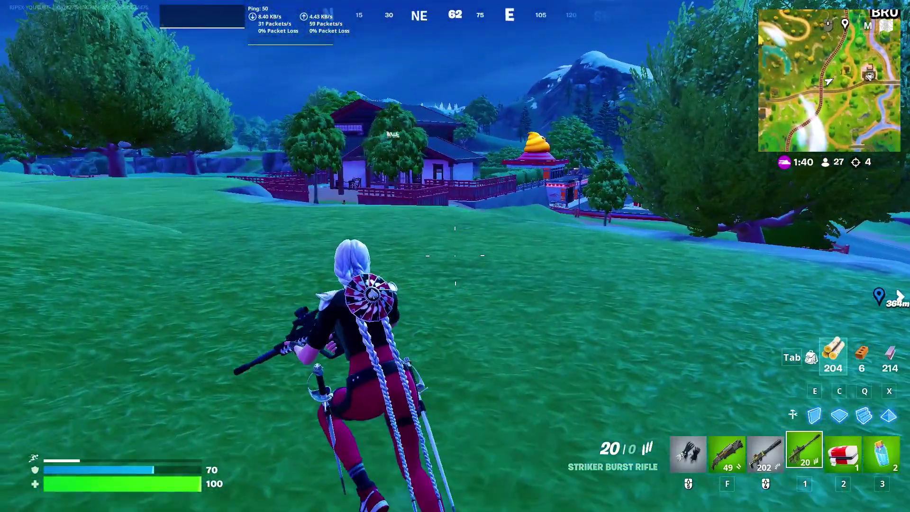
key("w")
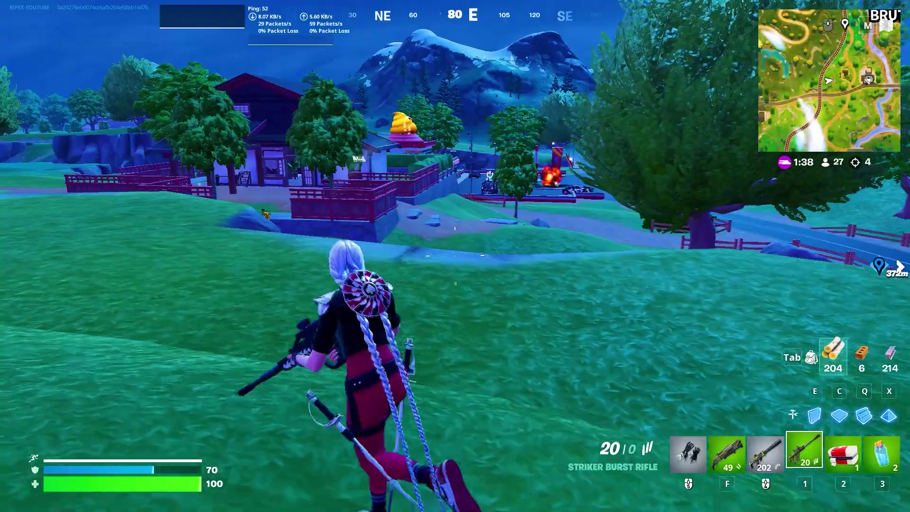
key("w")
key("shift")
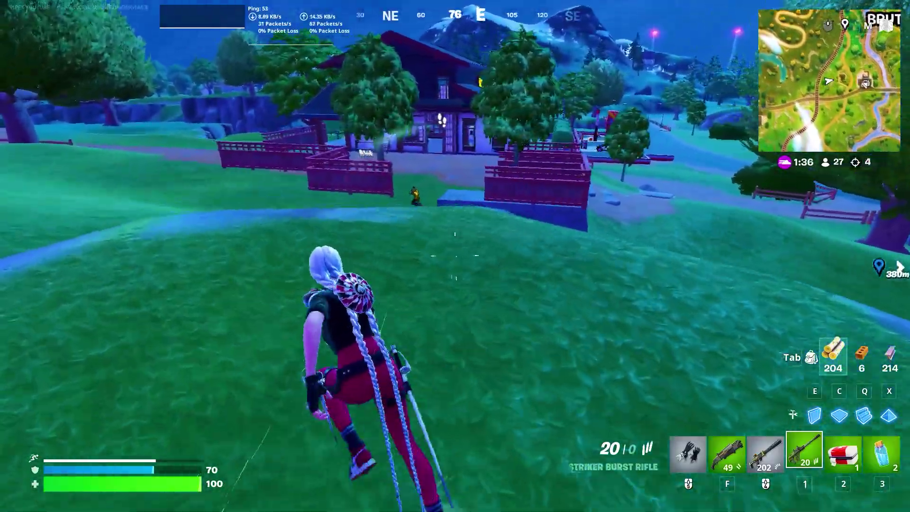
key("f")
left_click(455, 256)
key("q")
left_click(455, 256)
key("f")
key("space")
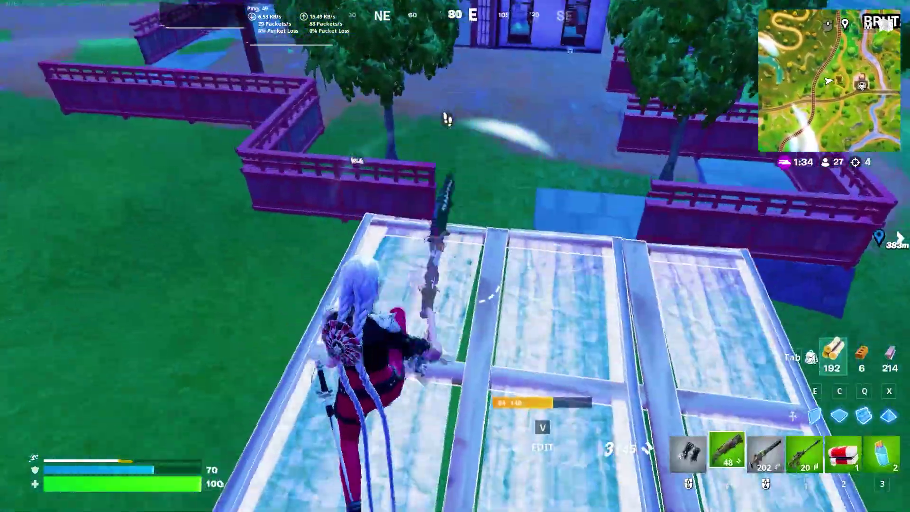
left_click(455, 256)
left_click(455, 256)
left_click(455, 256)
left_click(455, 256)
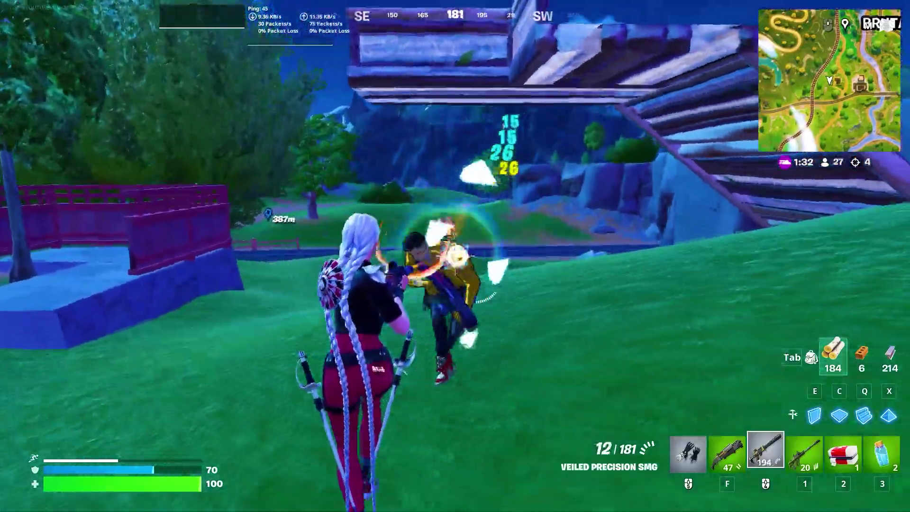